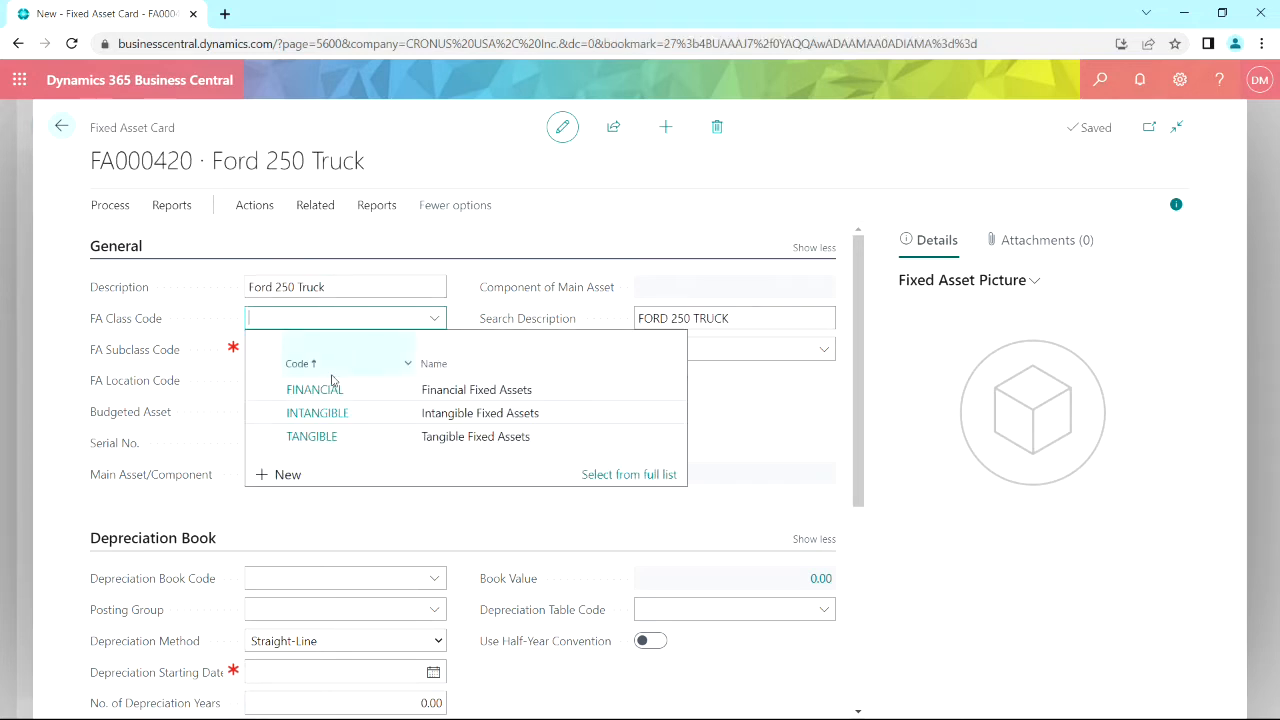
Classify the Ford 250 Truck asset with class TANGIBLE, subclass VEHICLES and location PROD.
left_click(291, 438)
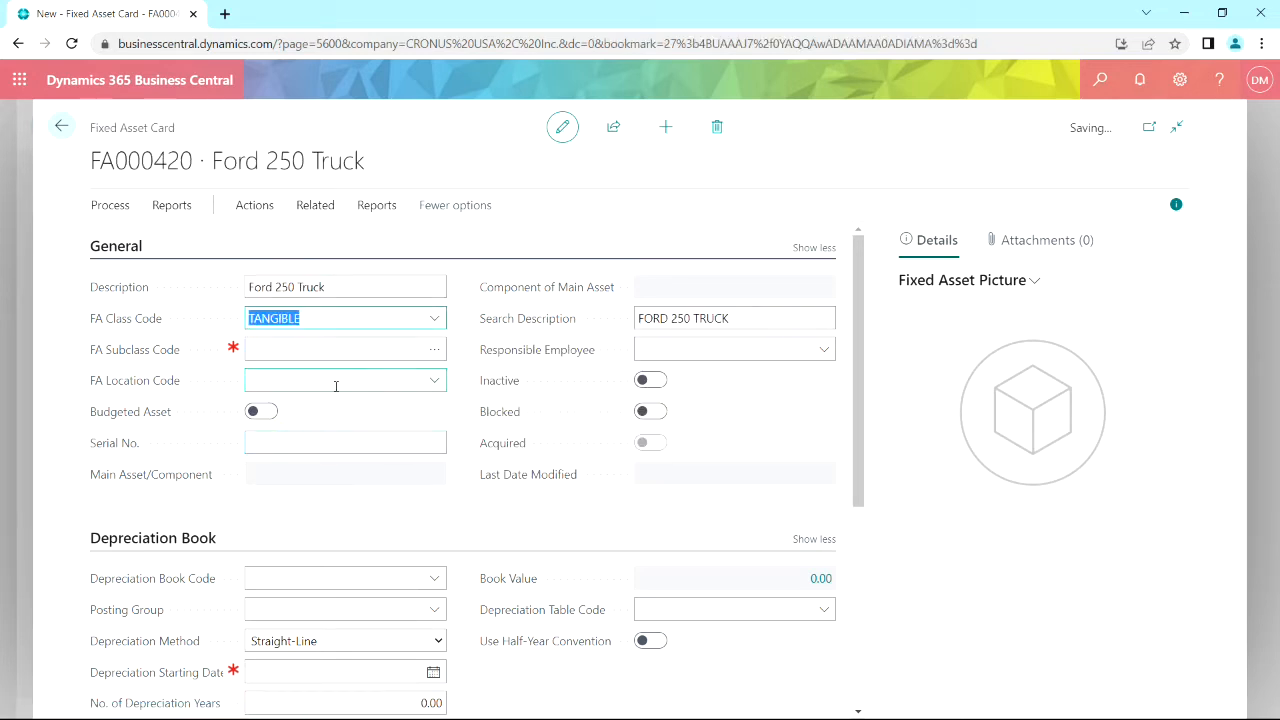
left_click(433, 349)
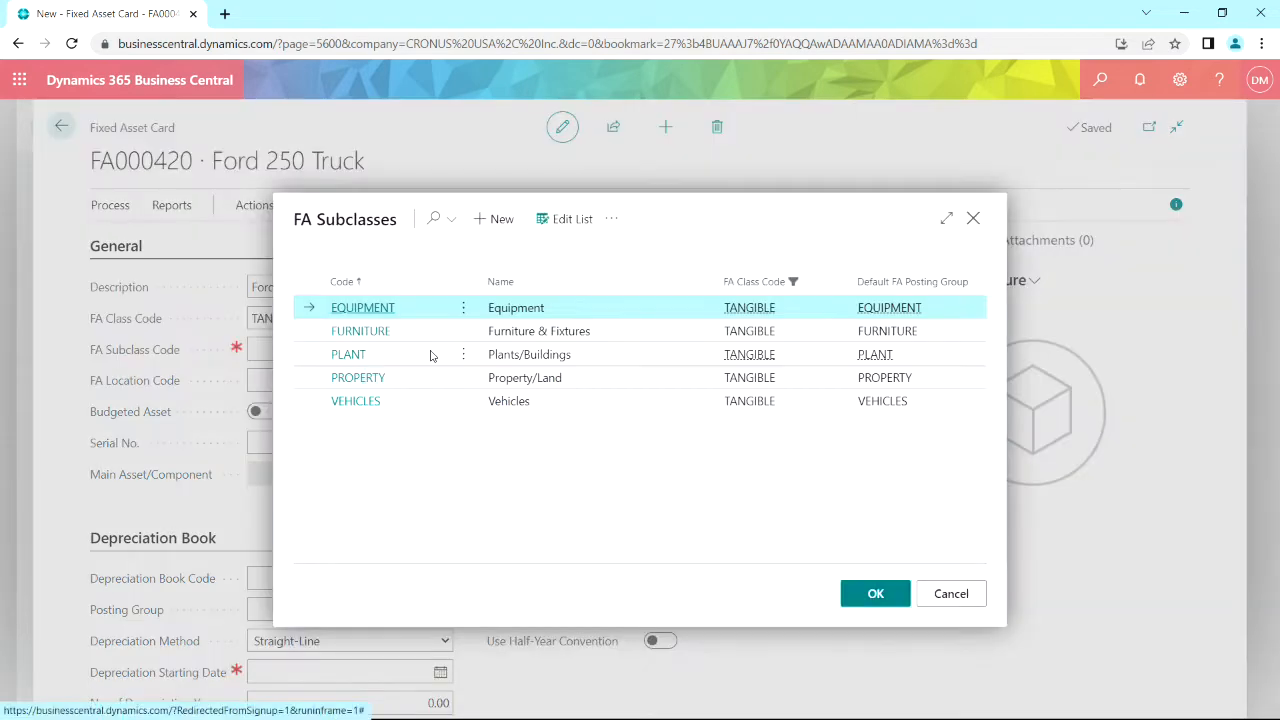
left_click(366, 403)
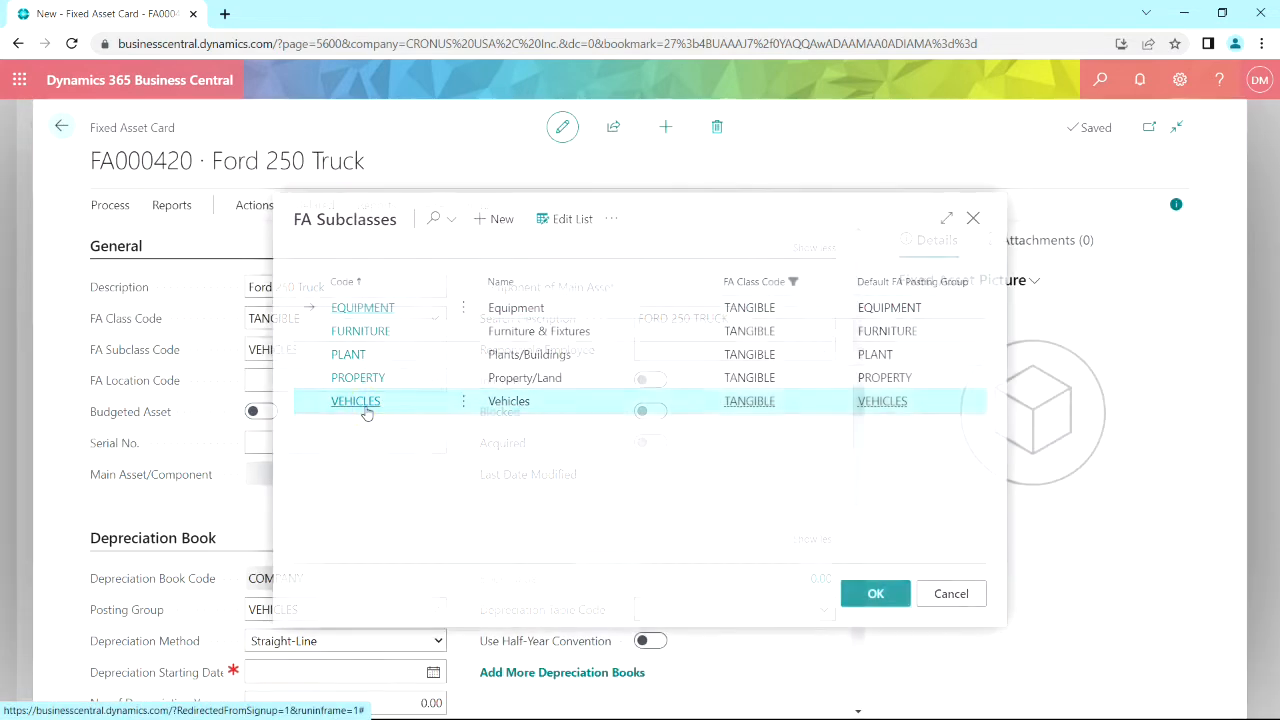
left_click(434, 381)
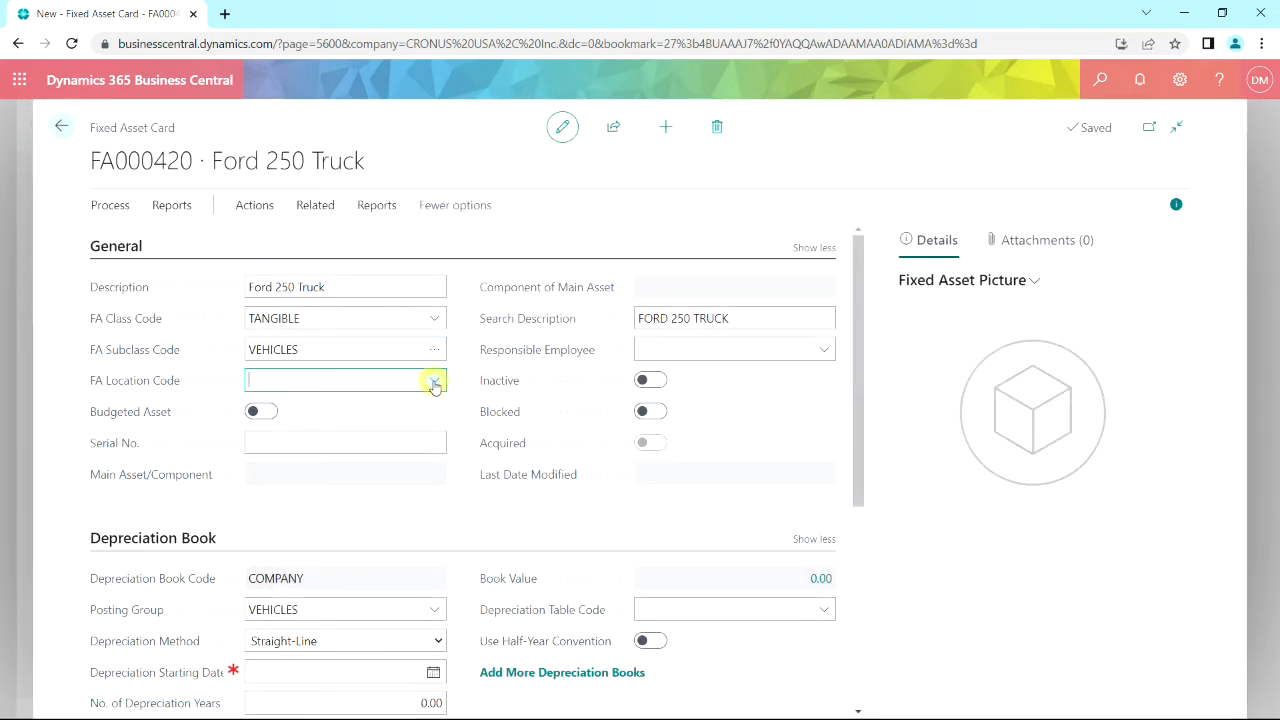
scroll(368, 488, "down", 2)
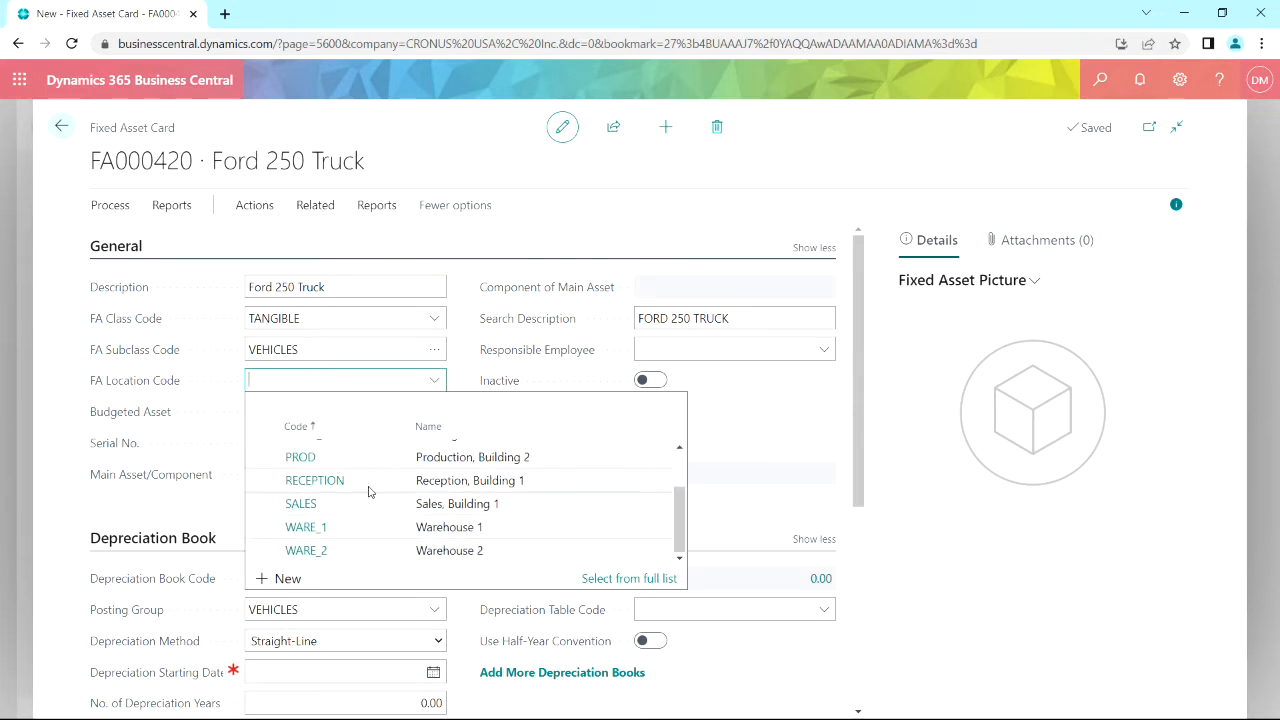
left_click(303, 457)
key("Tab")
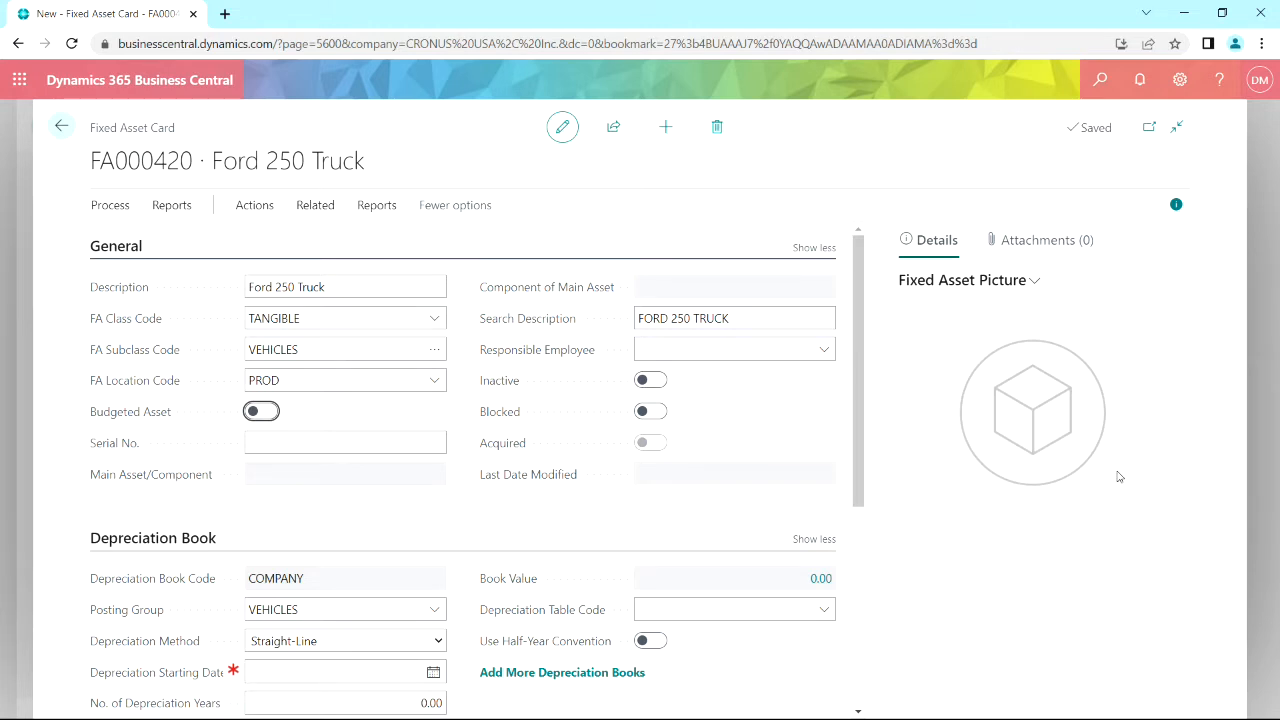
Set the truck's depreciation starting date to 1/1/2022 and its number of depreciation years to 3.
scroll(301, 414, "down", 3)
left_click(301, 414)
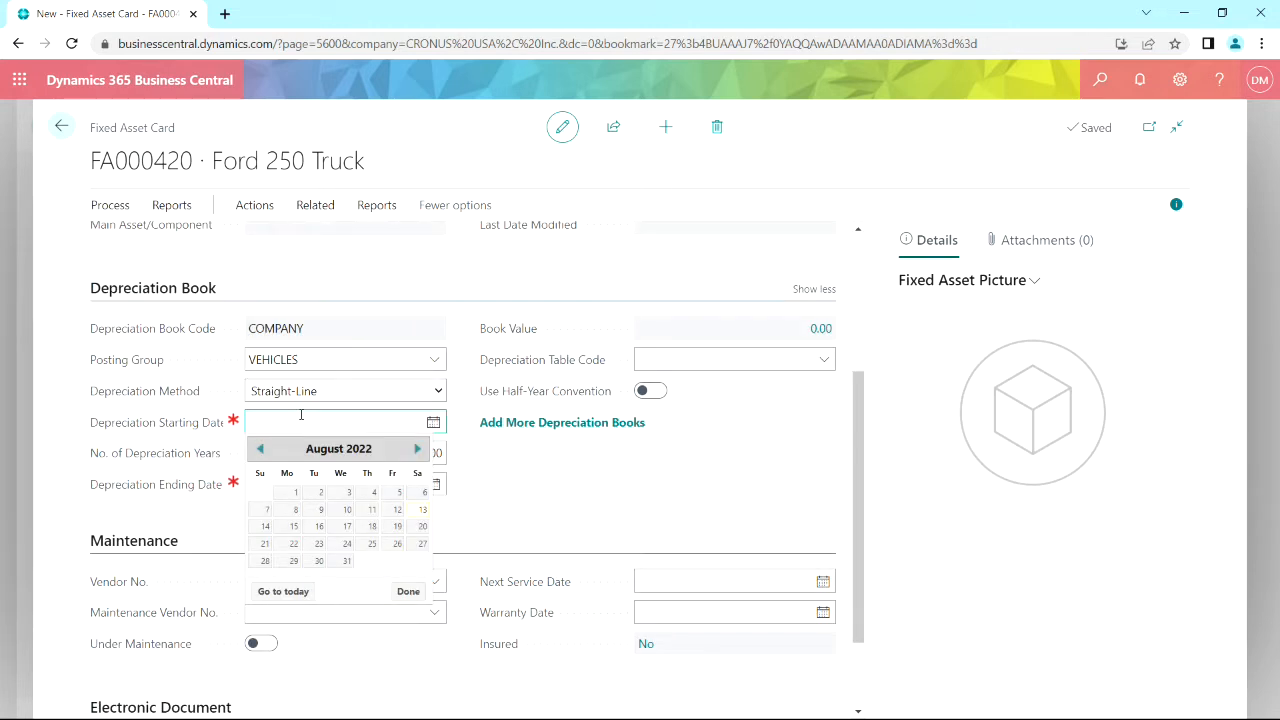
type("1/1/2022")
key("Tab")
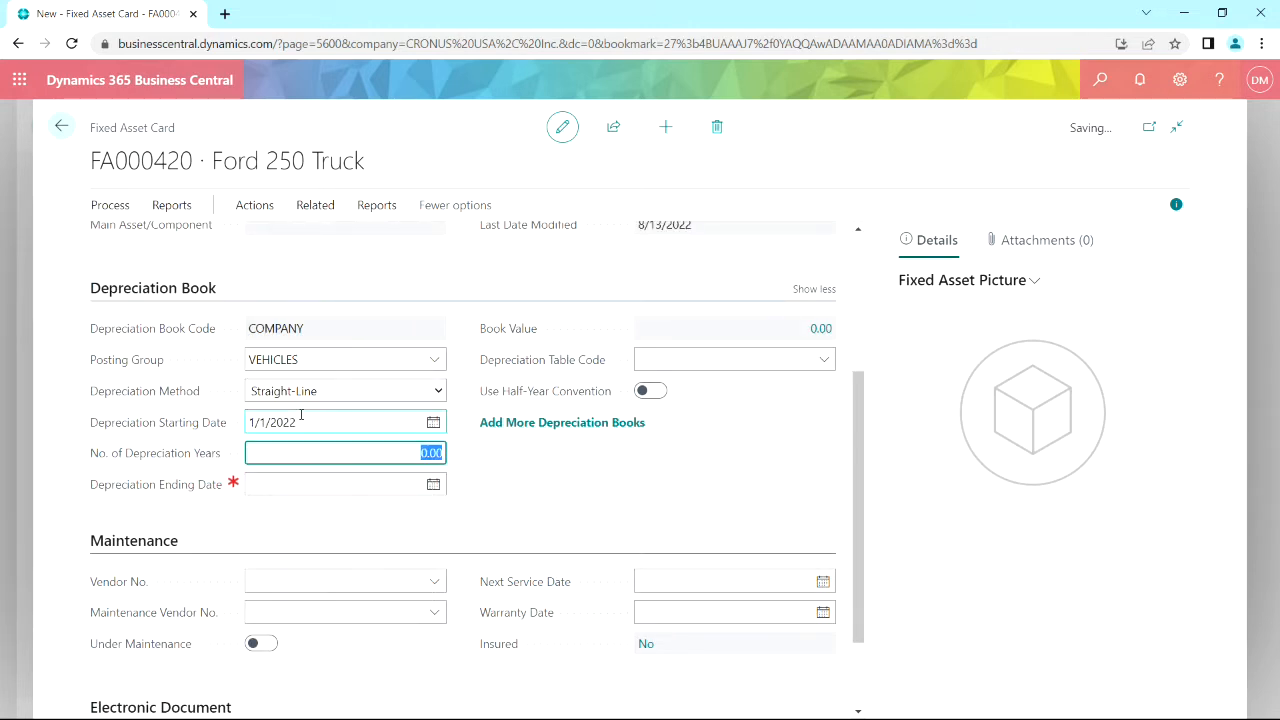
type("3")
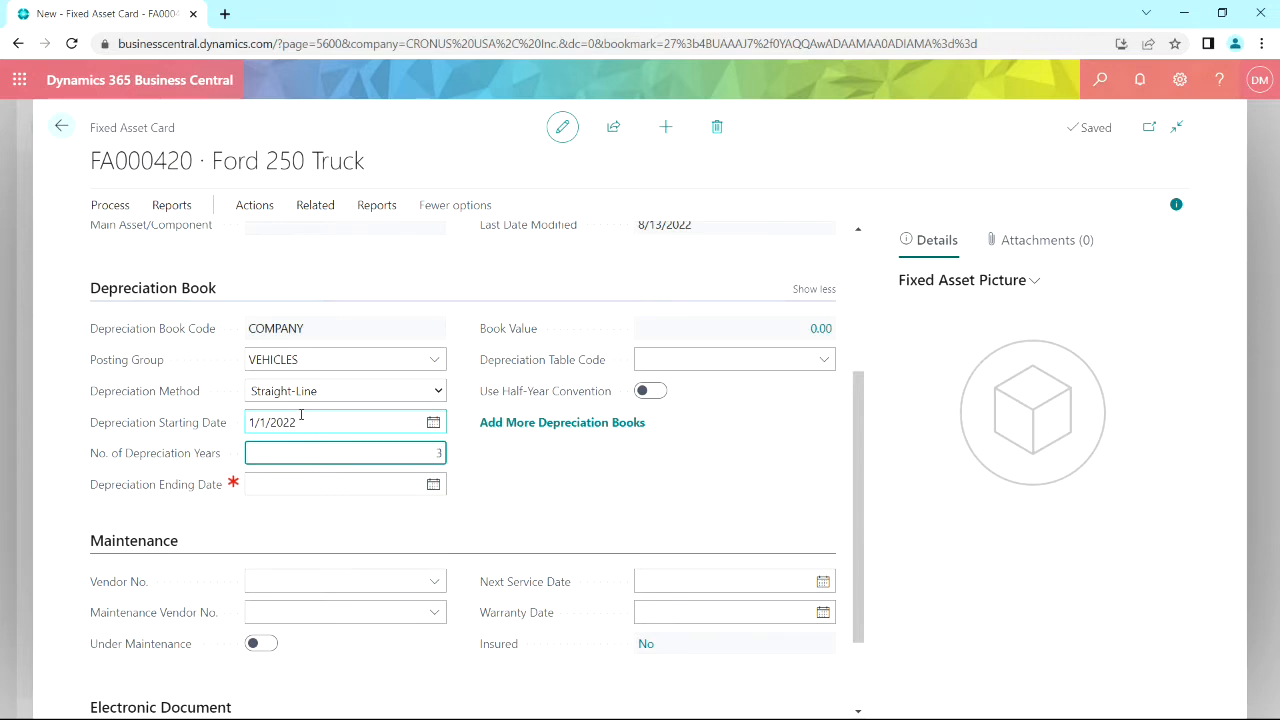
key("Tab")
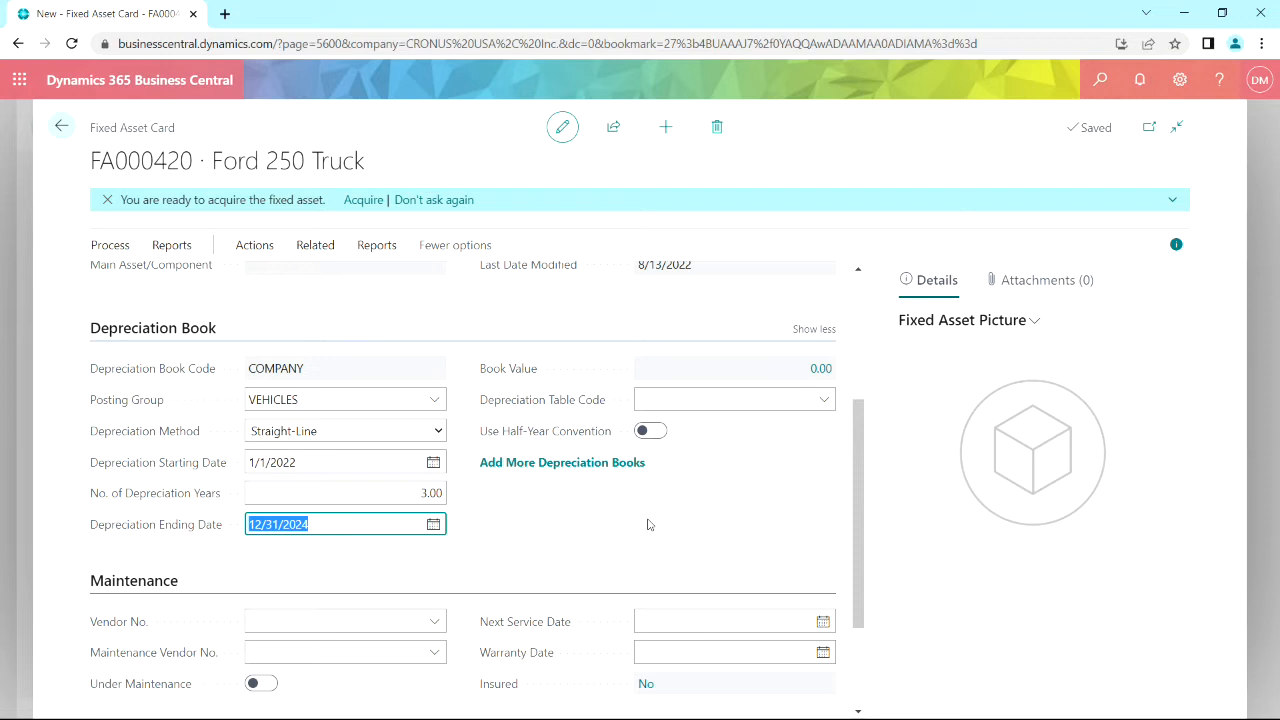
Return to the Fixed Assets list and open it for editing in Excel.
left_click(60, 127)
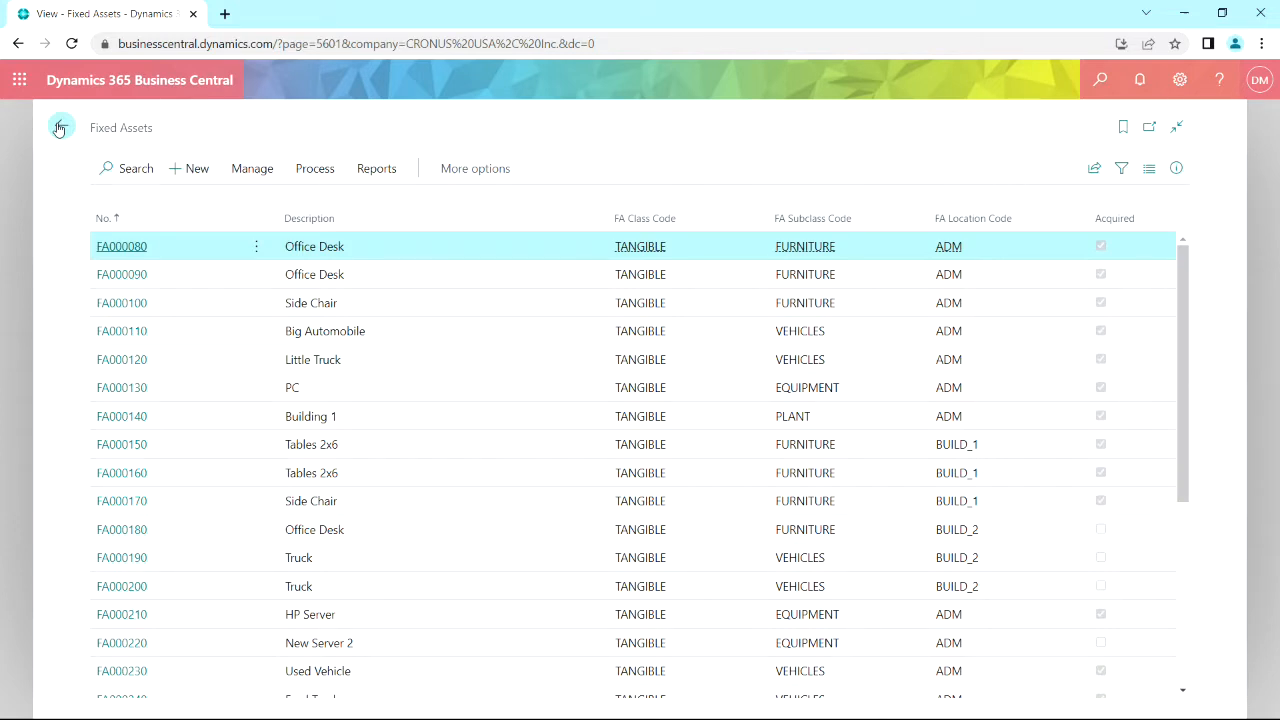
left_click(1094, 169)
left_click(1034, 236)
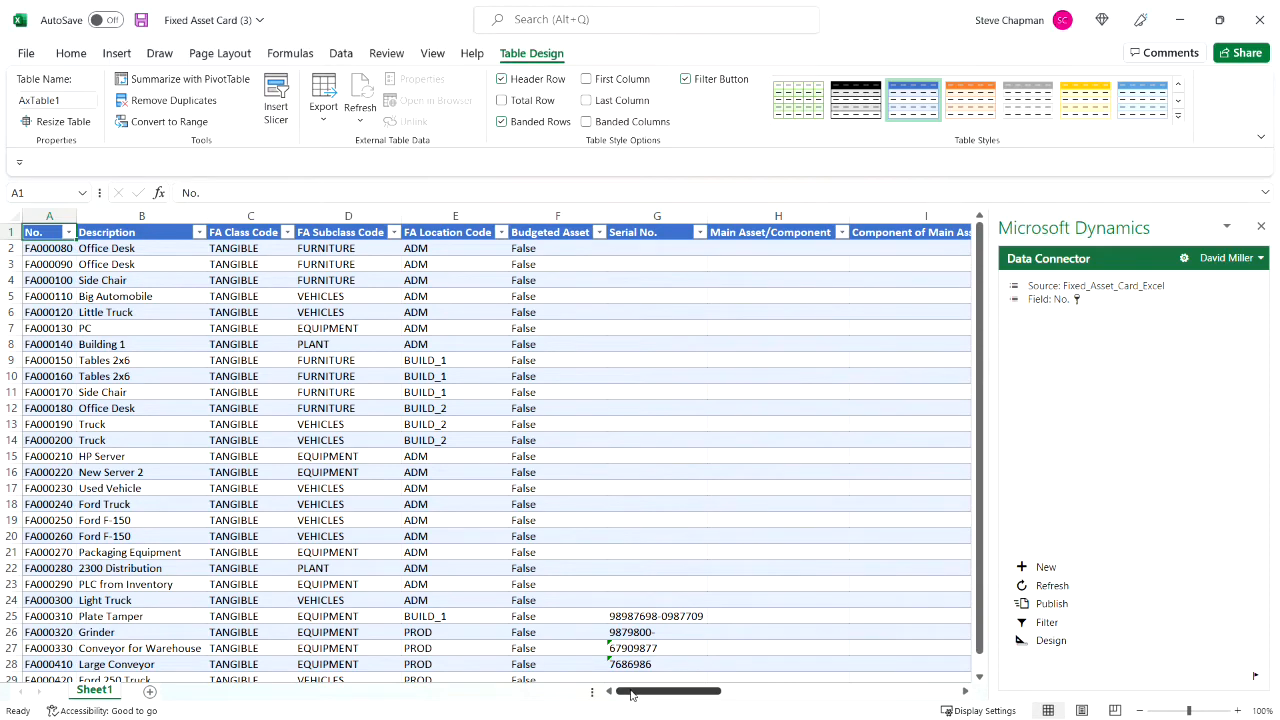
Add a new row below the last asset in the table with the description Ford 250 Truck.
left_click_drag(631, 694, 518, 694)
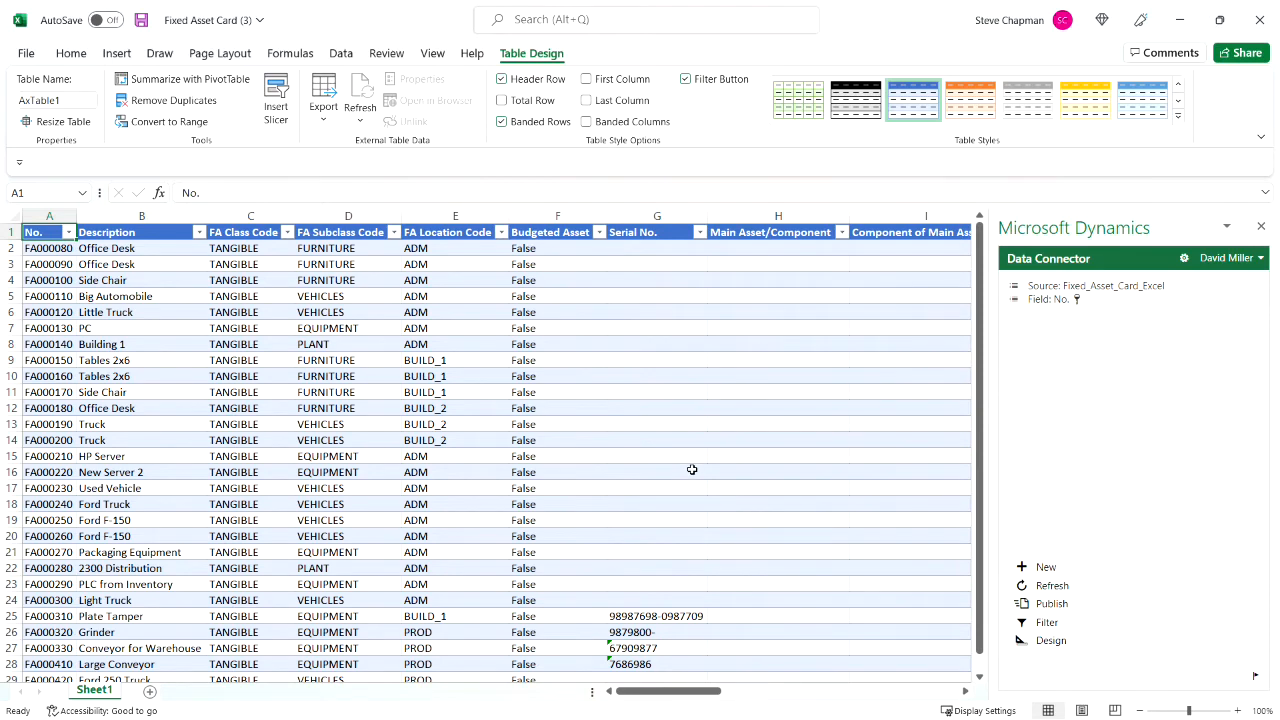
scroll(692, 470, "down", 2)
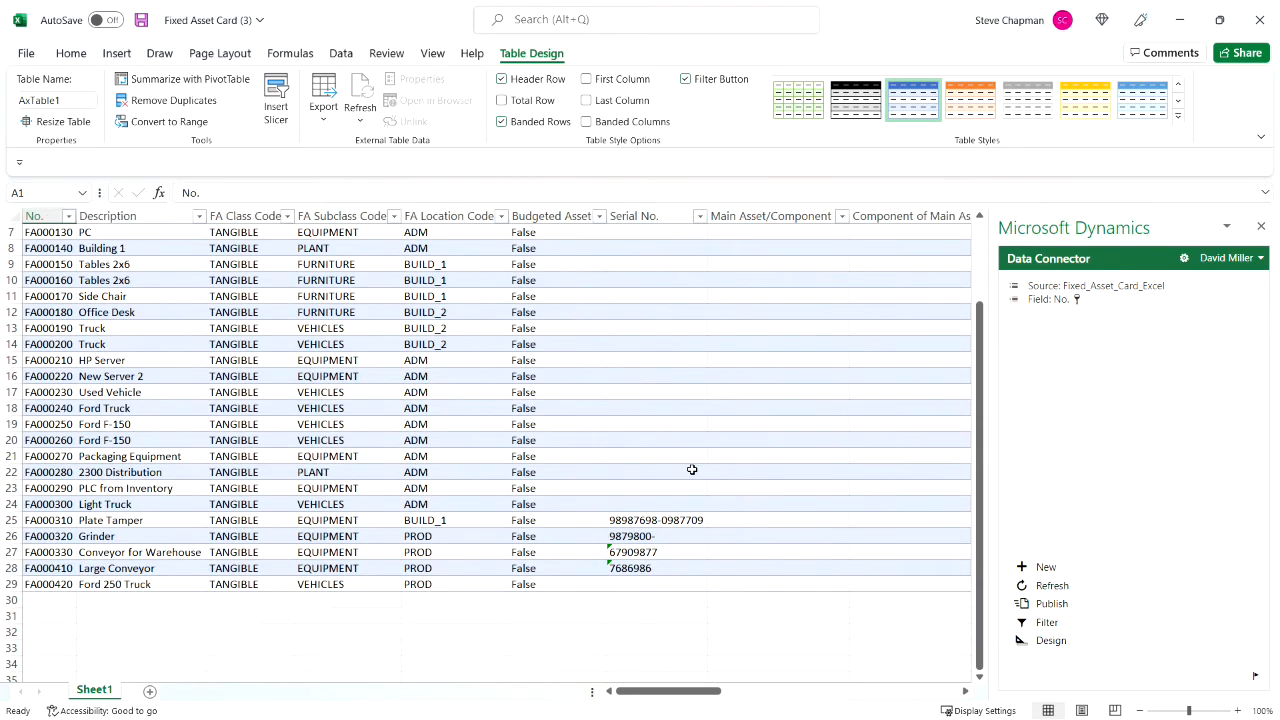
left_click(115, 598)
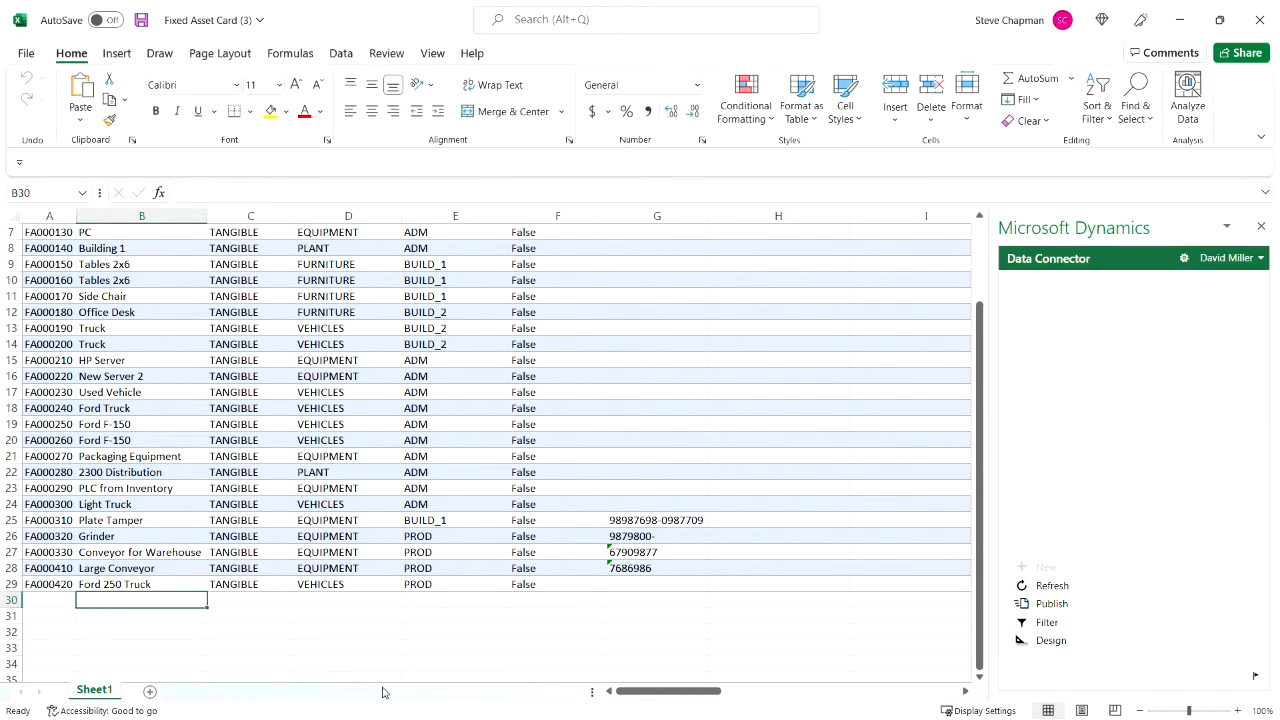
type("Ford 250 Truck")
key("Tab")
Copy the class, subclass and location codes from asset FA000420 into the new row and publish it.
left_click_drag(245, 588, 430, 590)
key("ctrl+c")
left_click(270, 600)
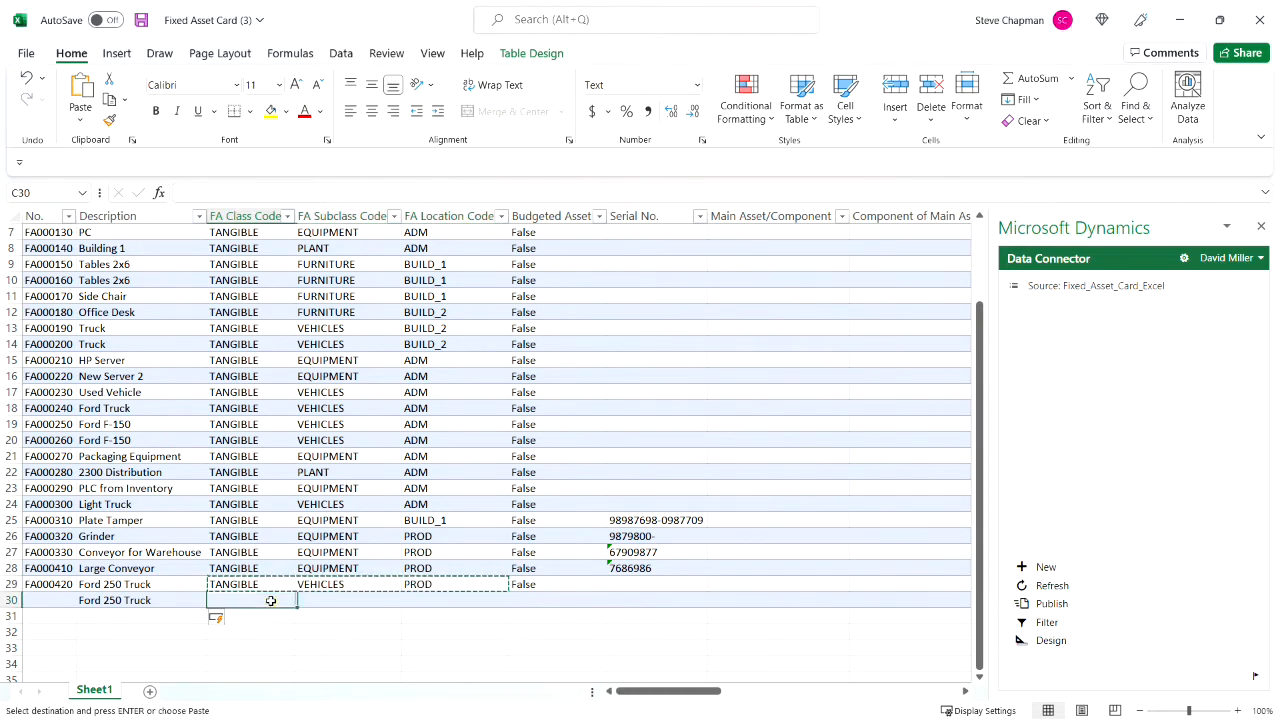
key("ctrl+v")
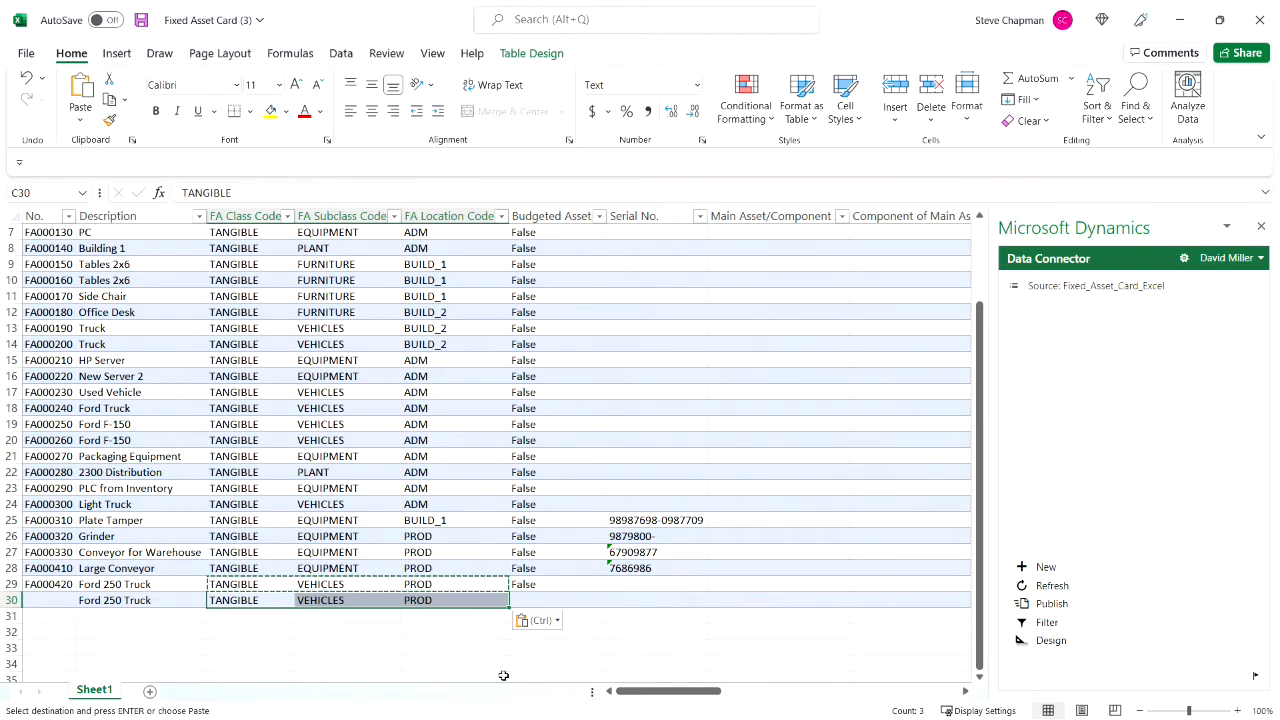
left_click(1055, 605)
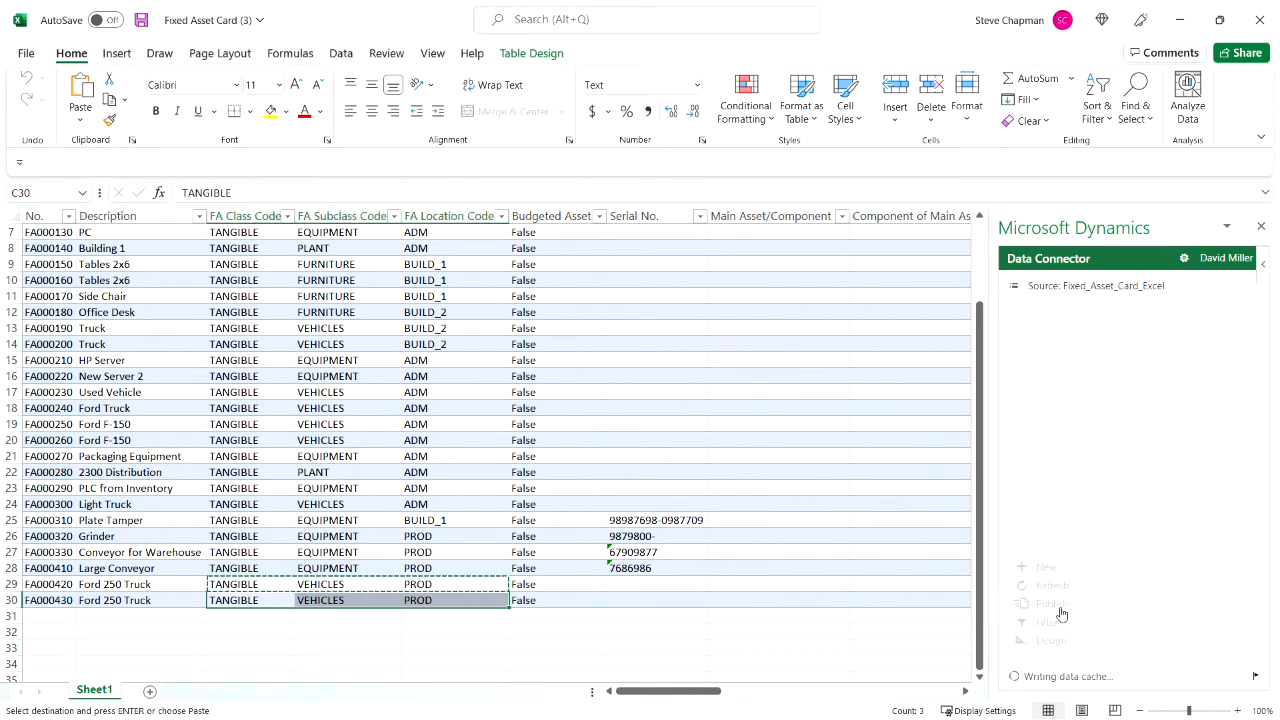
left_click(1262, 20)
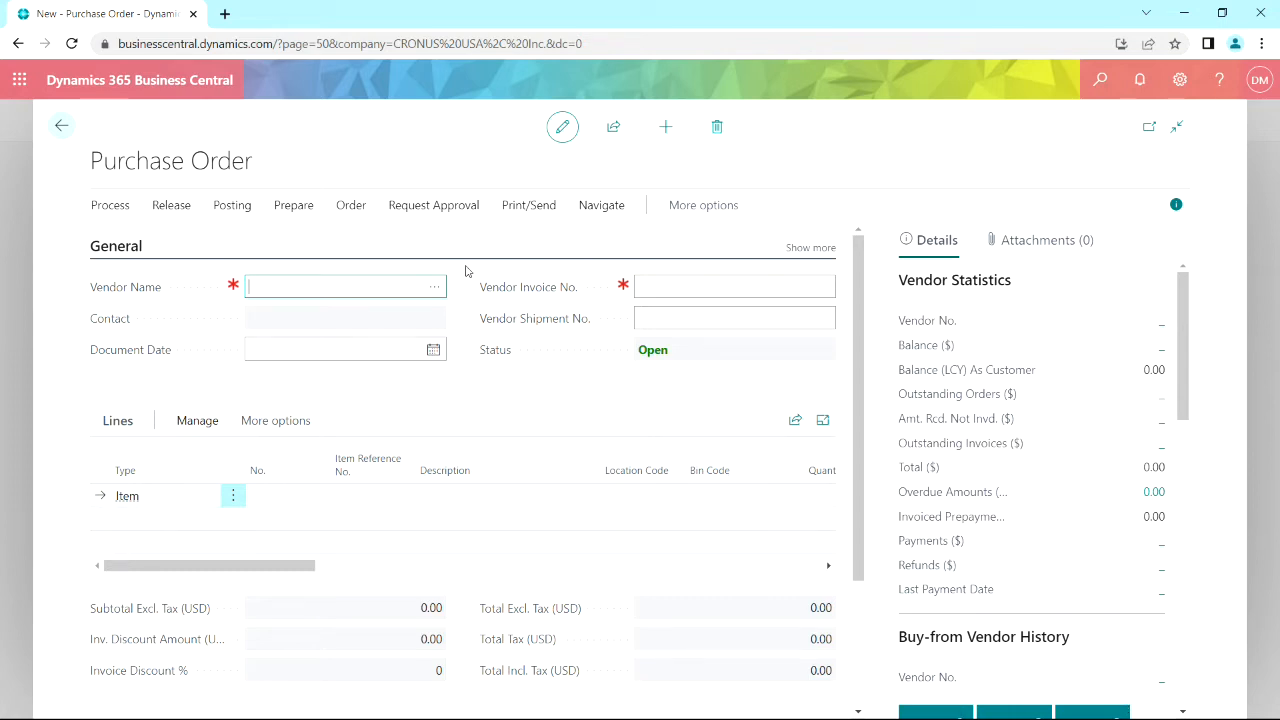
Select Morgan Specialty as the purchase order's vendor and enter 7687678 as the vendor invoice number.
left_click(436, 289)
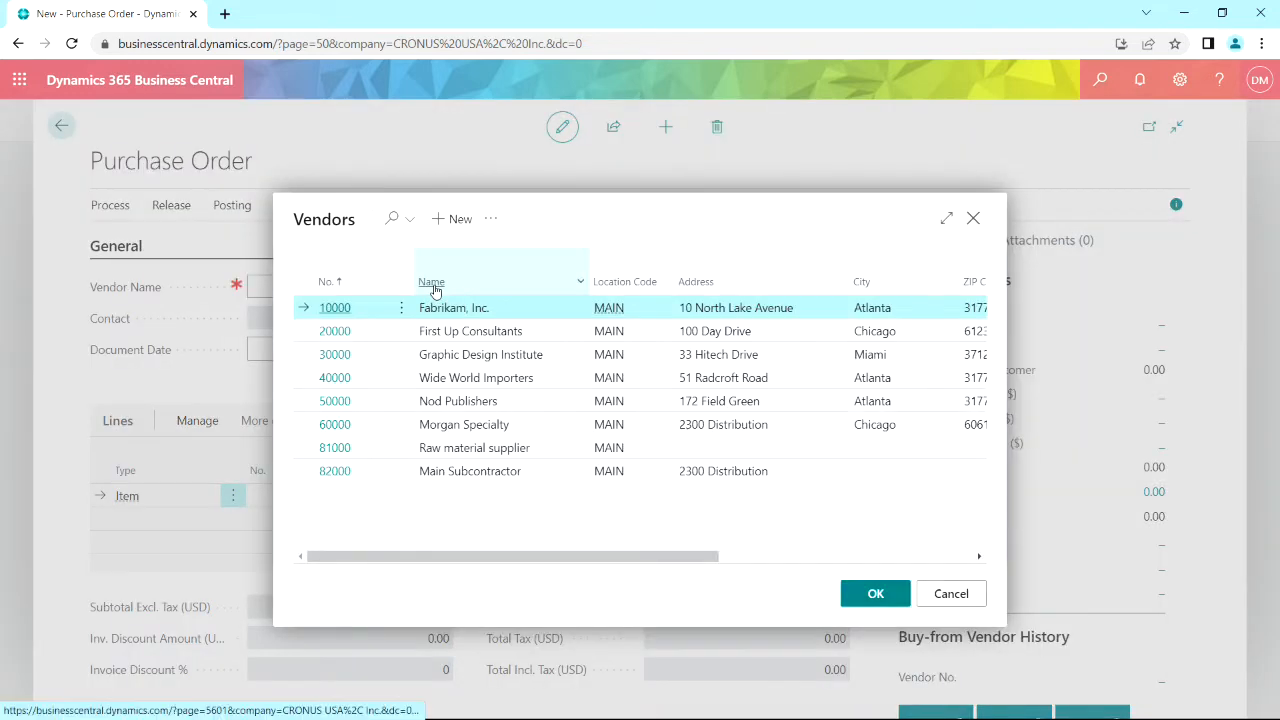
left_click(335, 424)
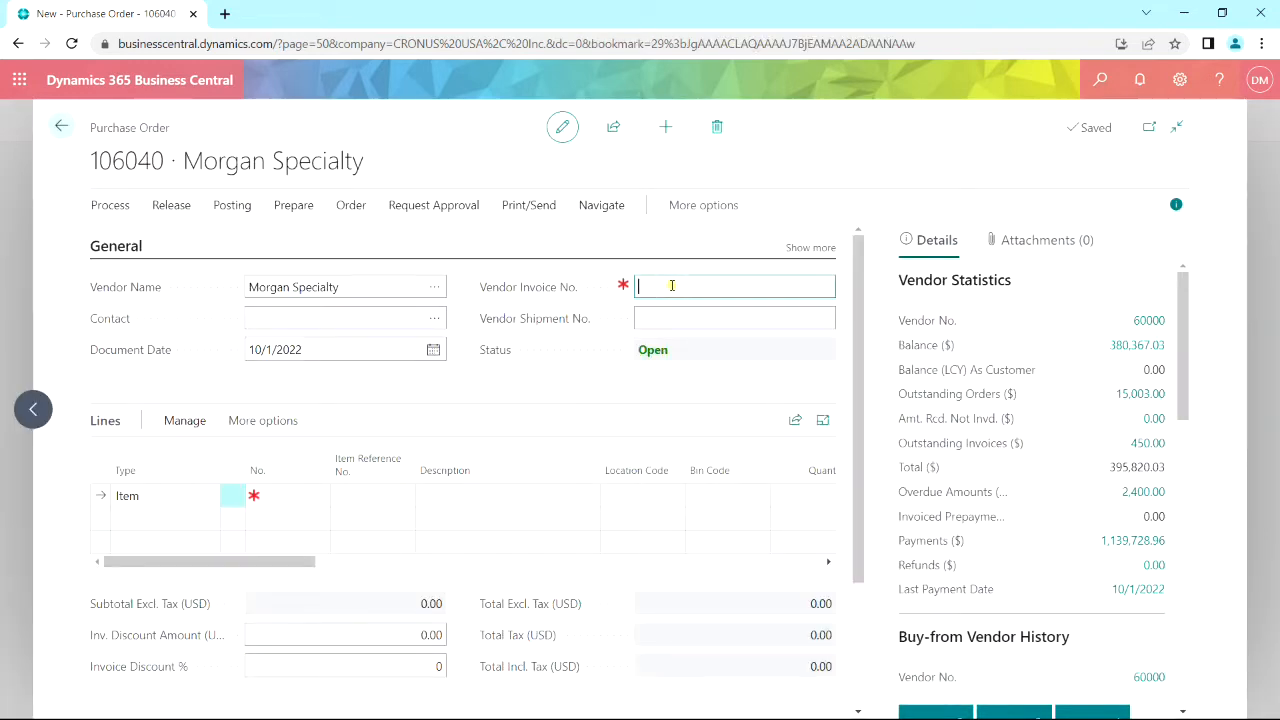
left_click(672, 286)
type("768768")
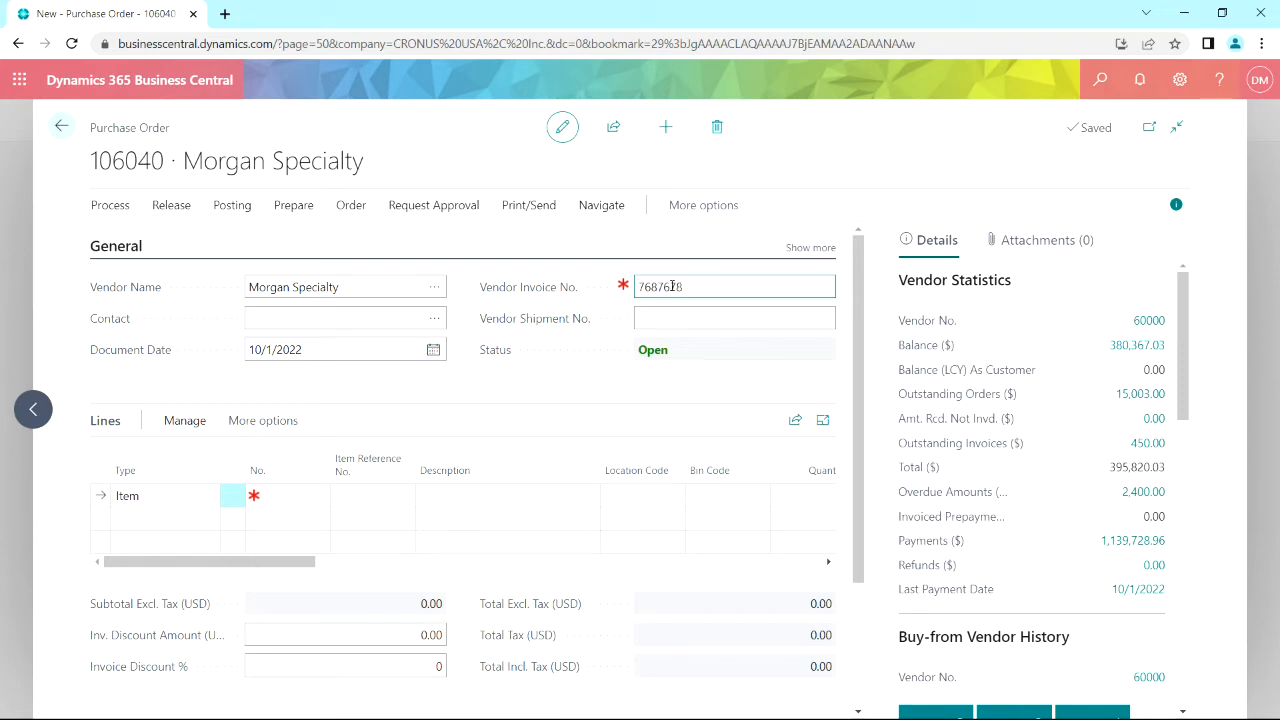
key("Tab")
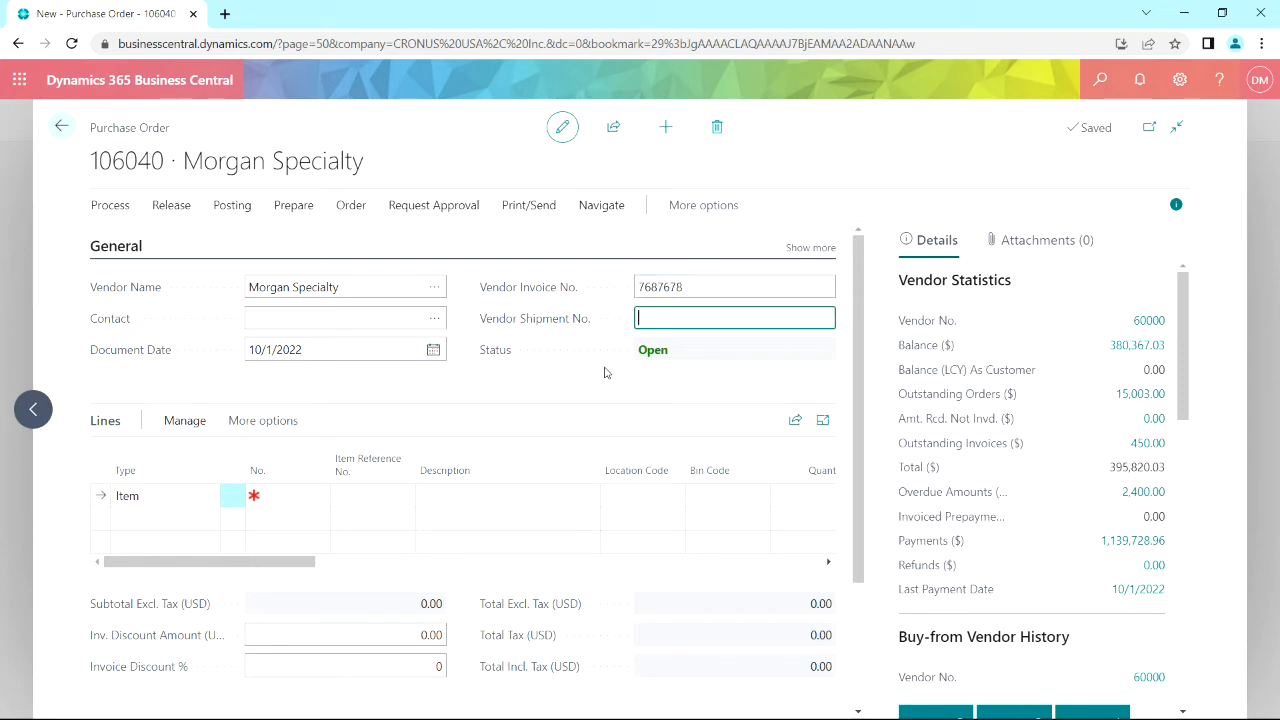
Set the type of the first purchase order line to Fixed Asset.
left_click(184, 496)
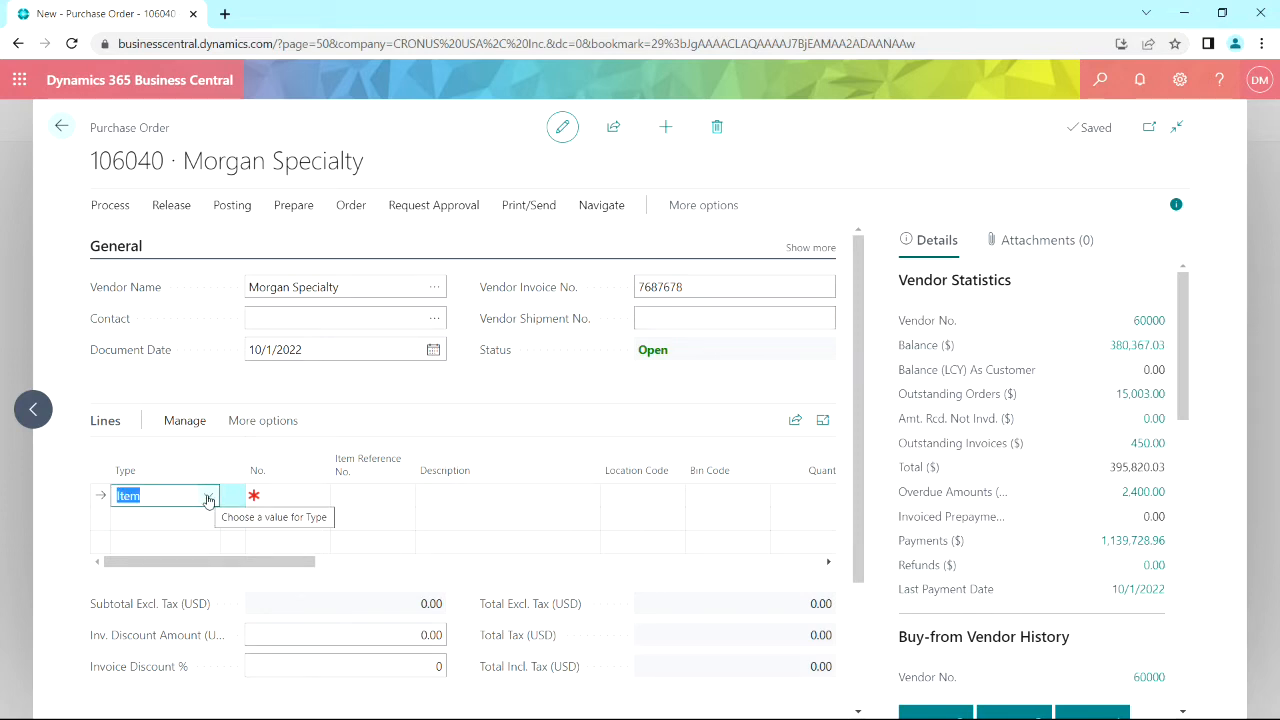
left_click(208, 497)
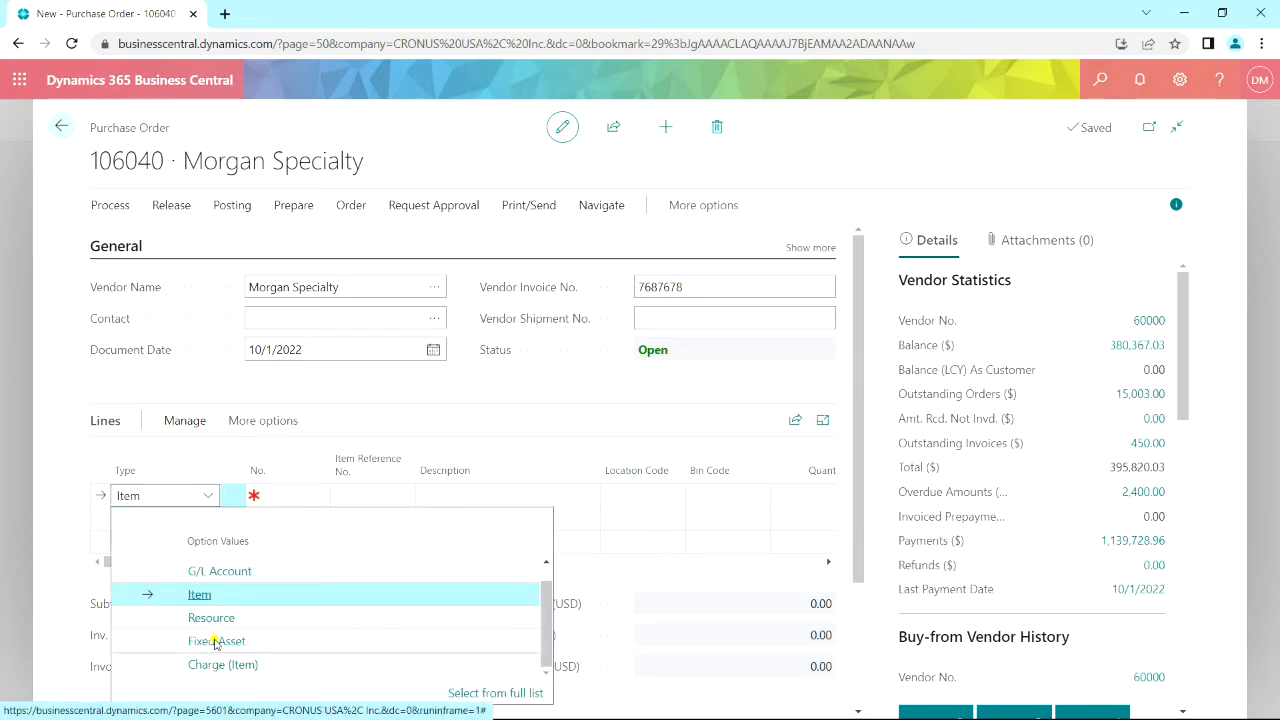
left_click(214, 641)
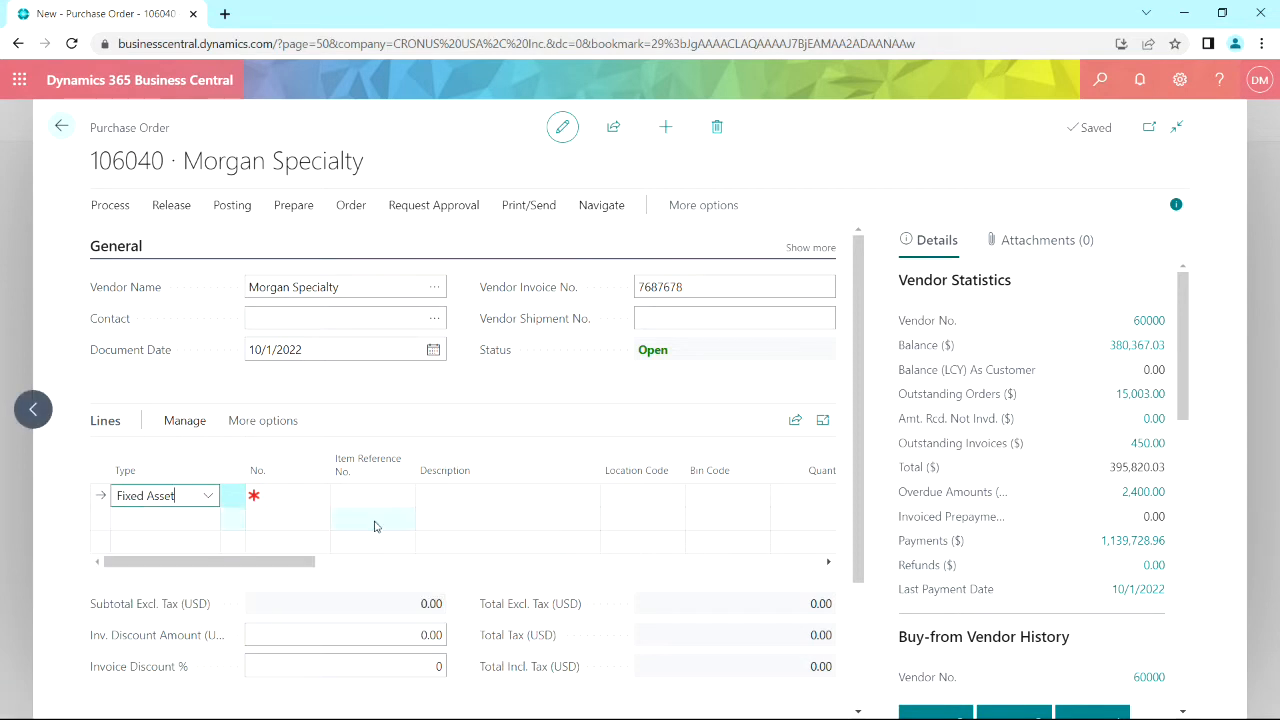
Create a Ford 250 fixed asset from the order line with class TANGIBLE, subclass VEHICLES, location PROD and 3-year depreciation starting 1/1/2022.
left_click(316, 495)
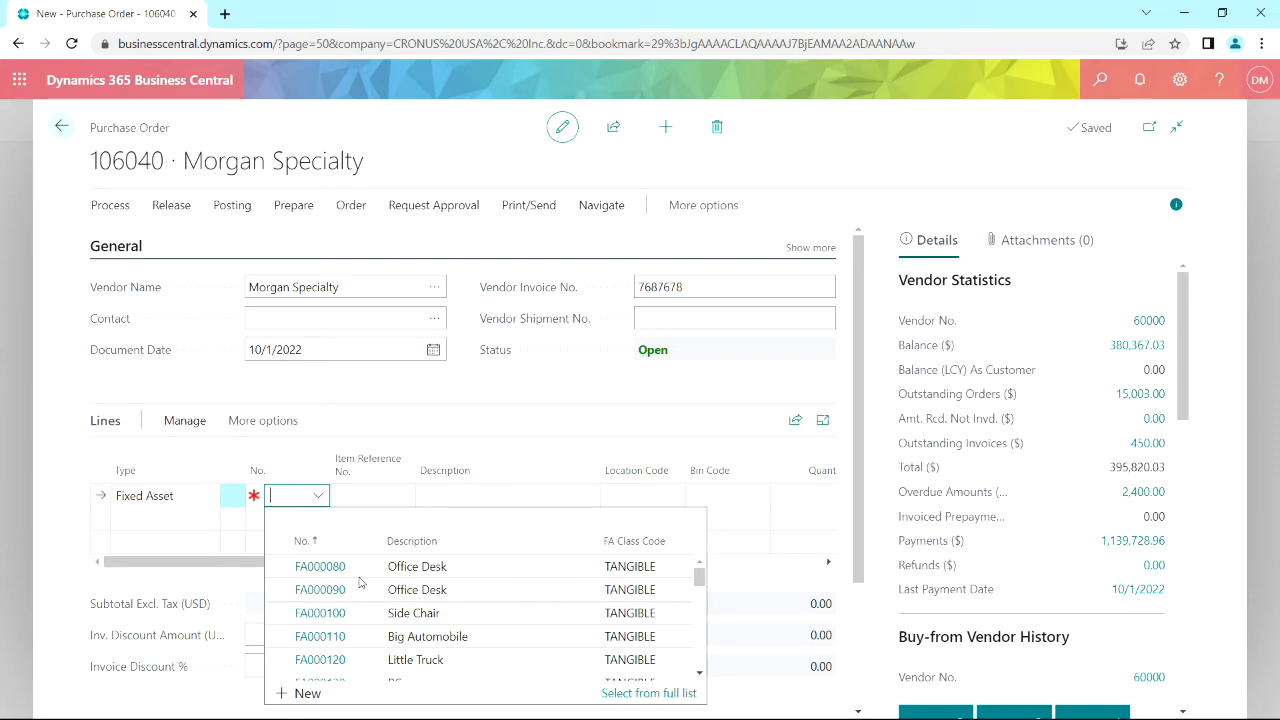
scroll(345, 650, "down", 3)
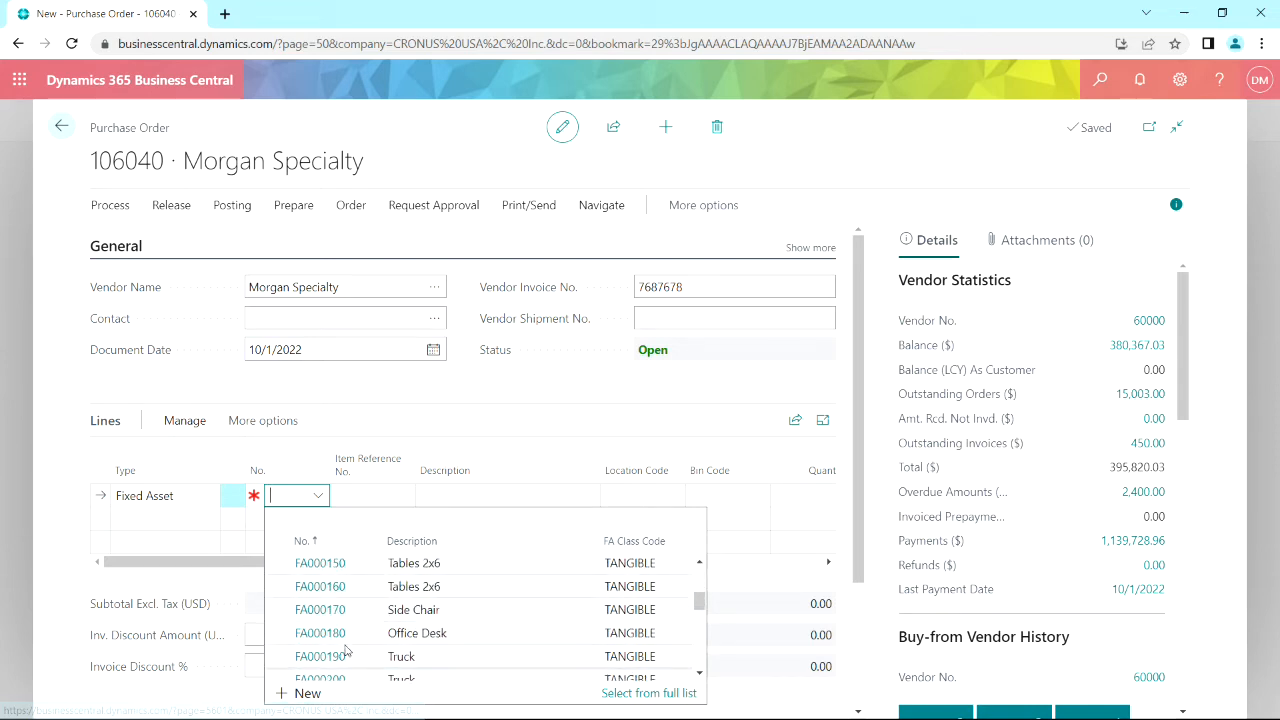
left_click(312, 695)
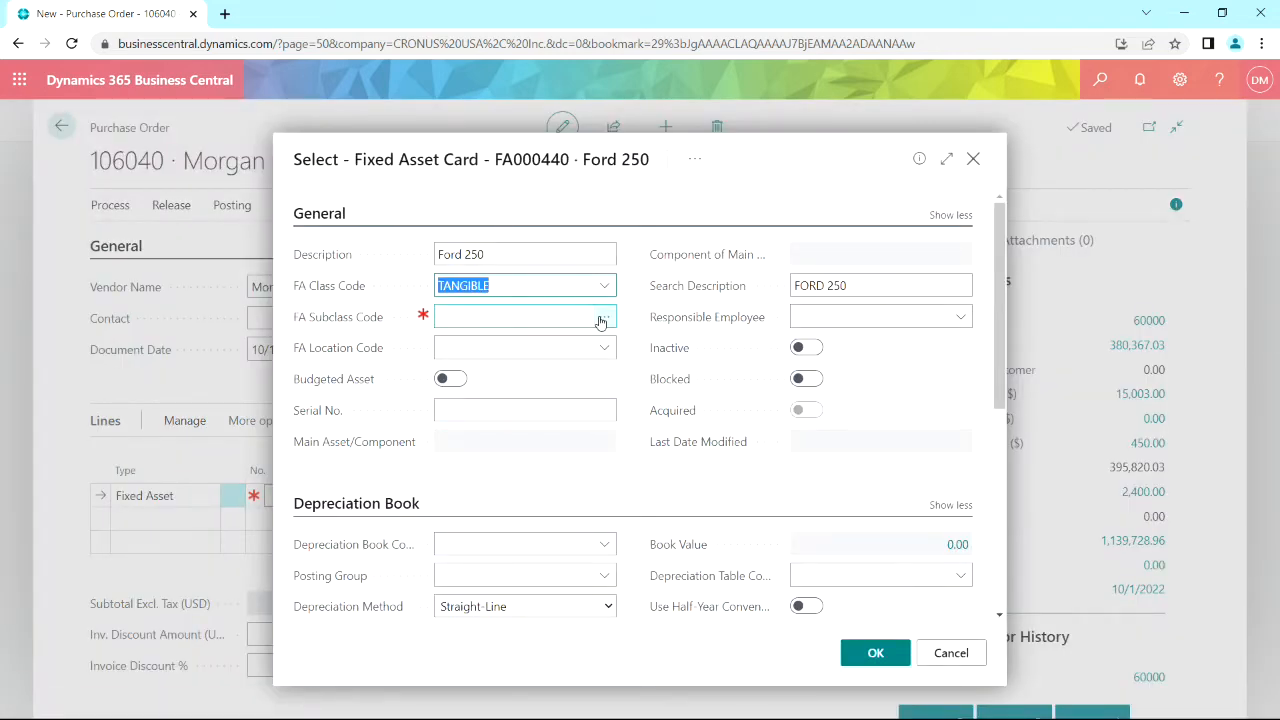
left_click(603, 318)
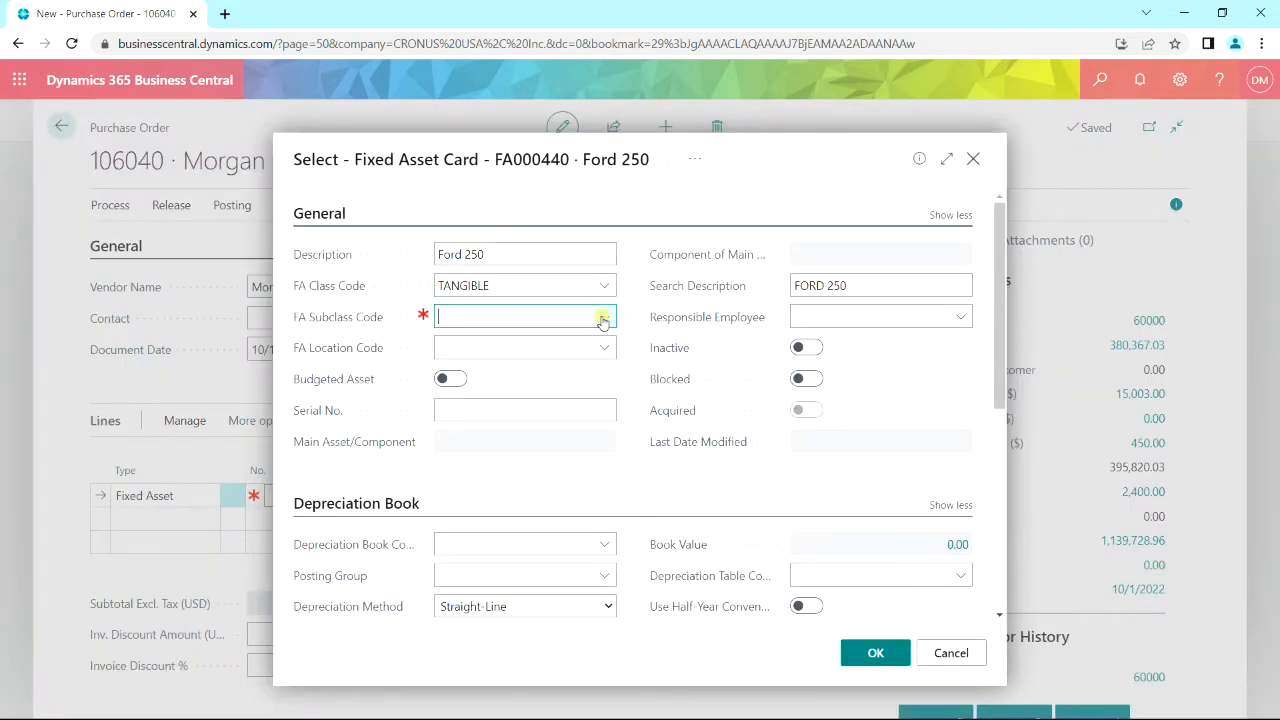
left_click(356, 404)
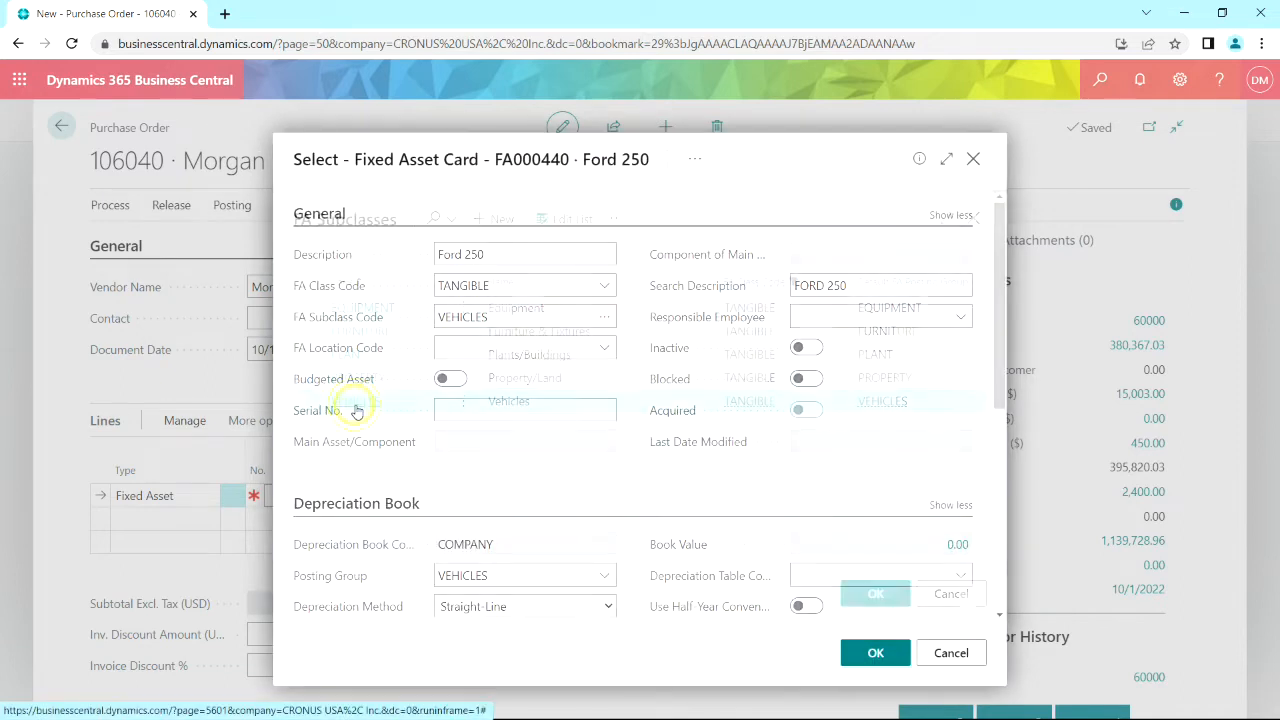
left_click(604, 350)
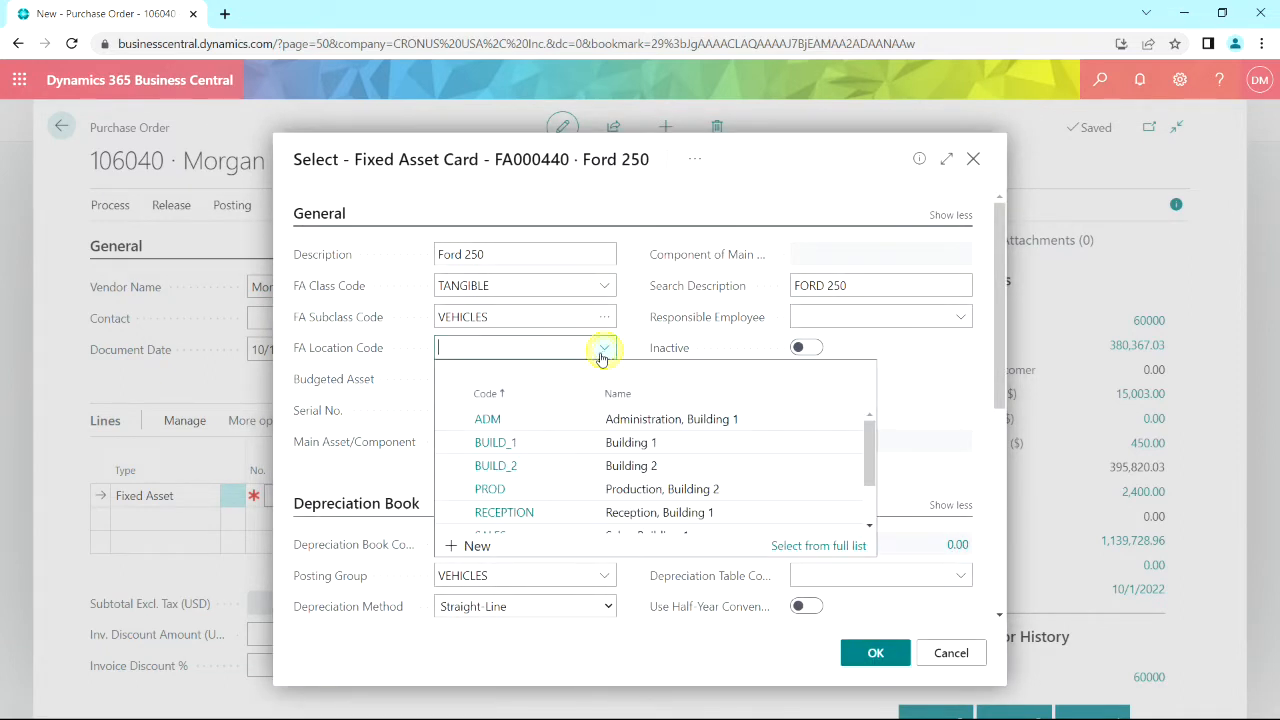
left_click(489, 489)
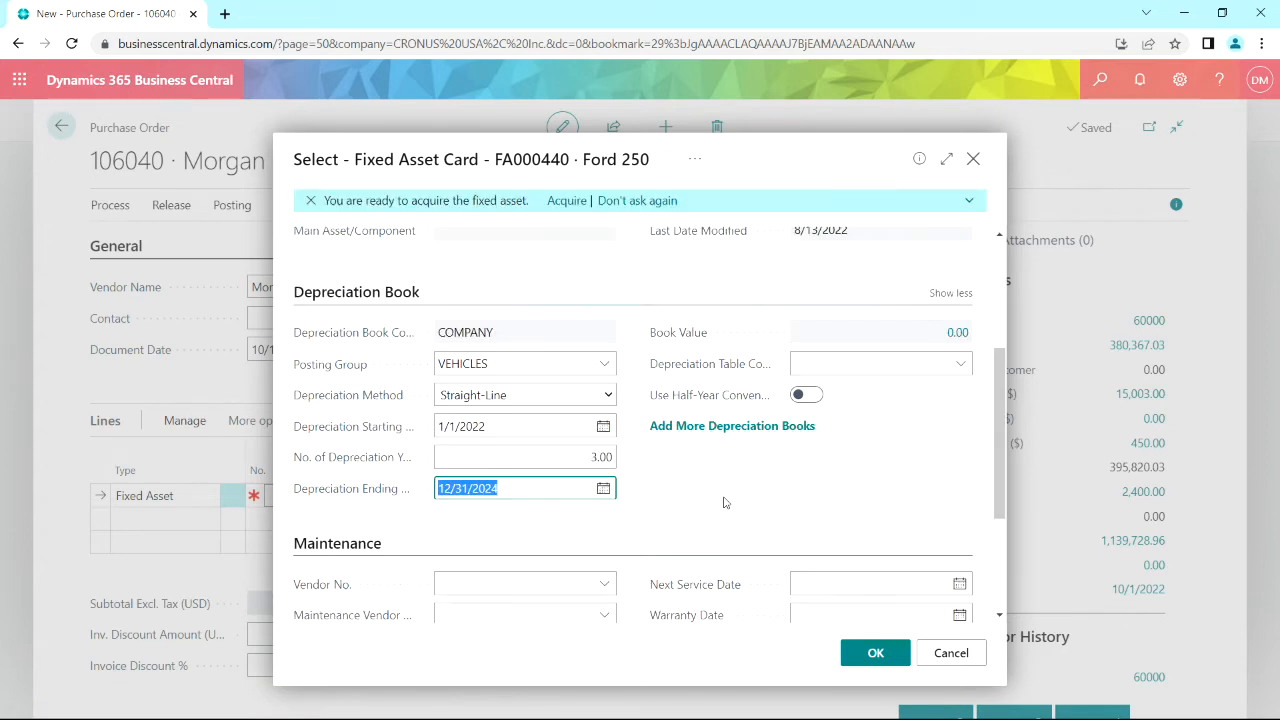
scroll(727, 502, "down", 1)
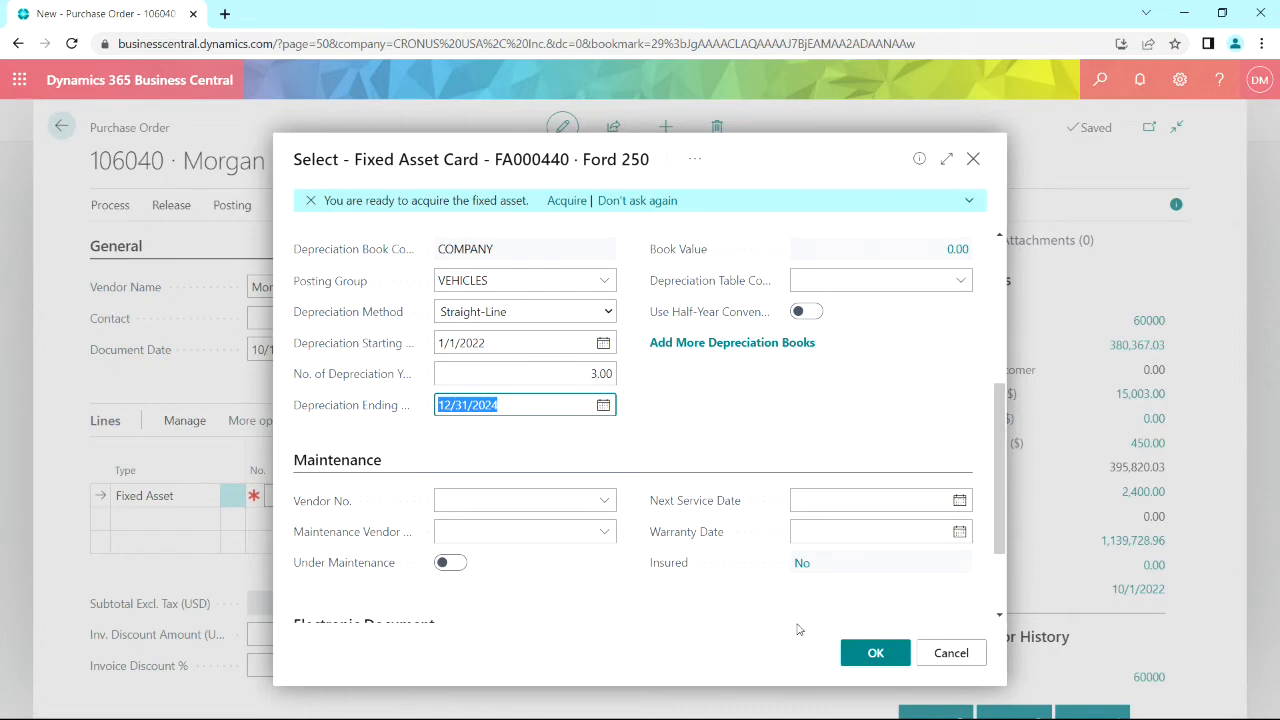
left_click(860, 652)
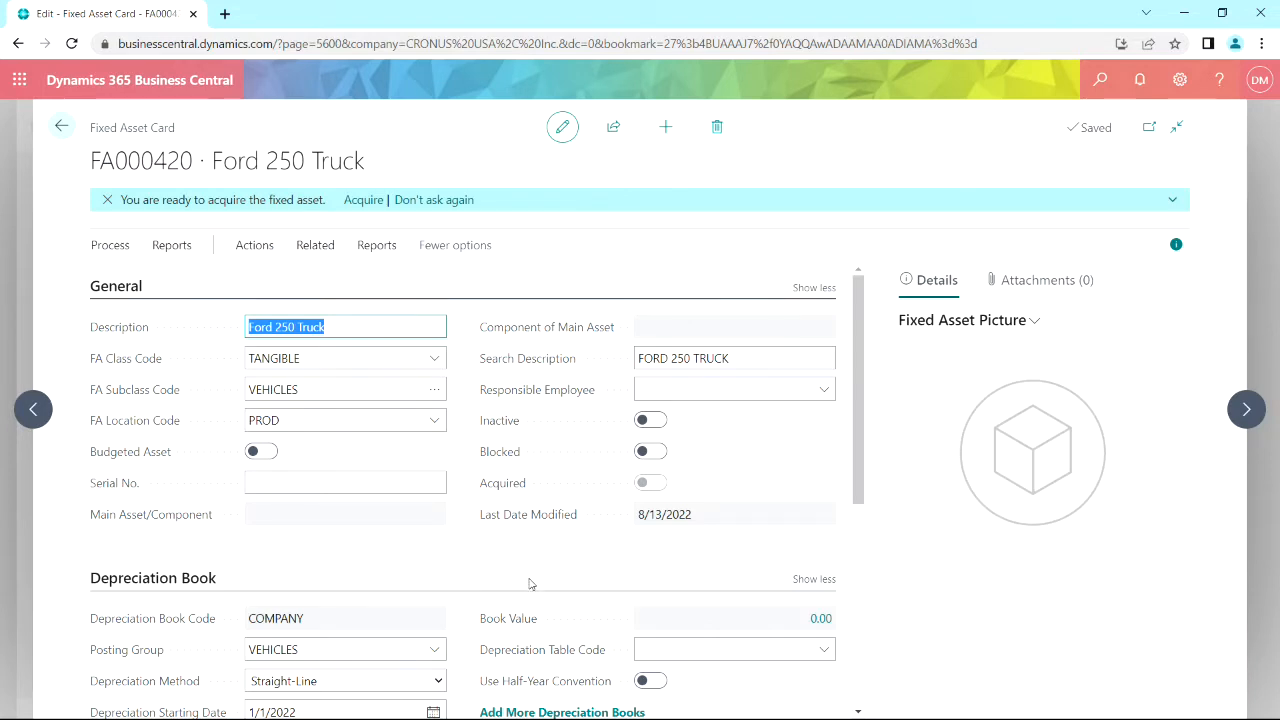
Start the acquisition of the Ford 250 Truck asset FA000420, posting to a G/L account with FA Clearing (10690) as balancing account.
scroll(530, 584, "down", 3)
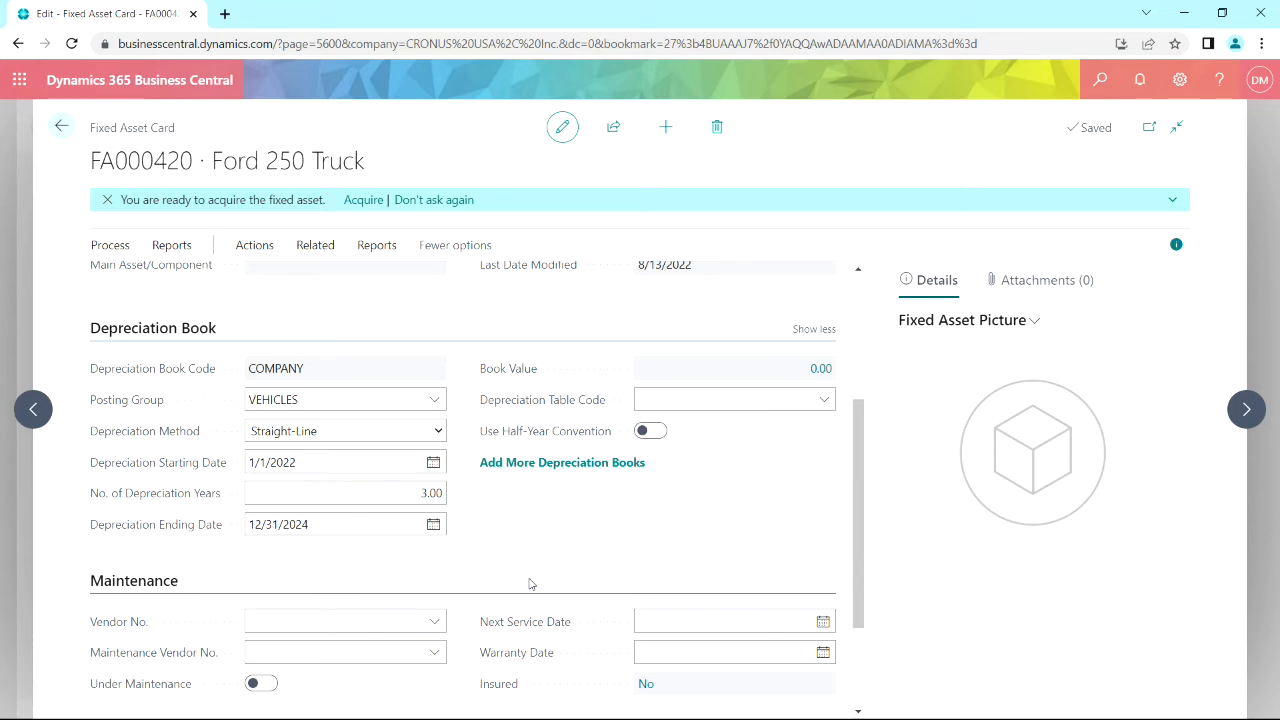
scroll(530, 584, "up", 3)
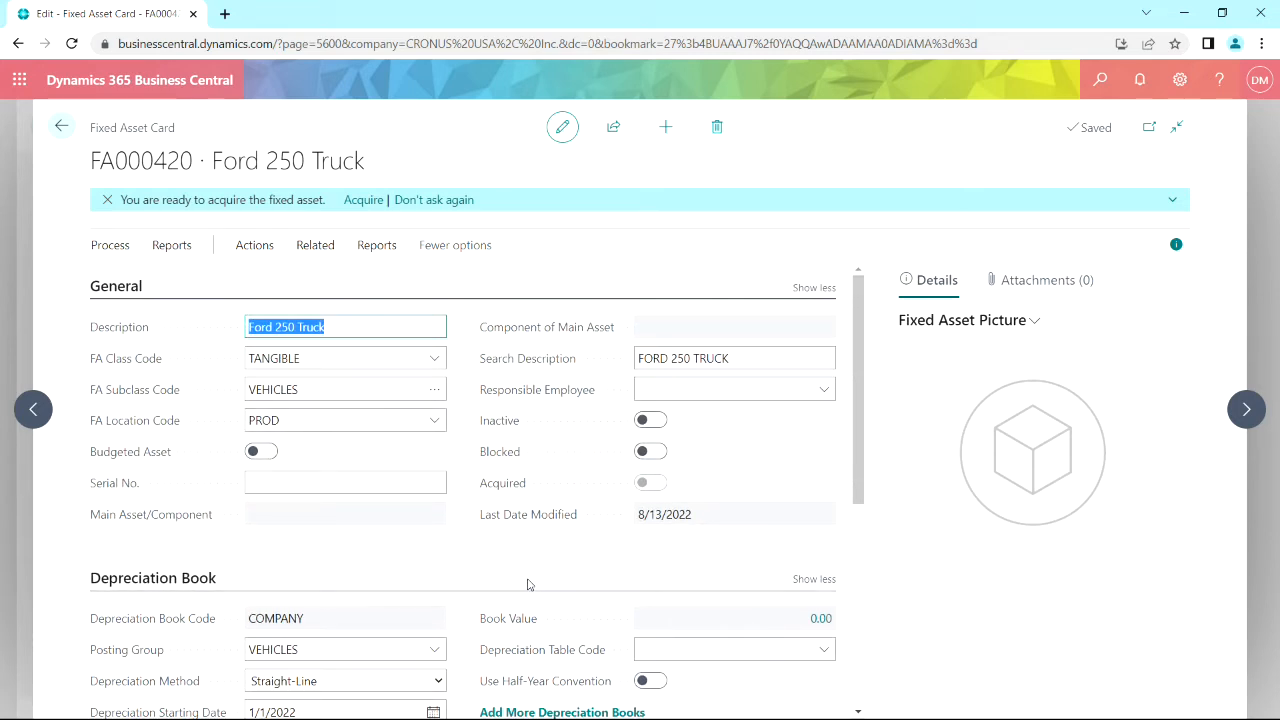
left_click(363, 201)
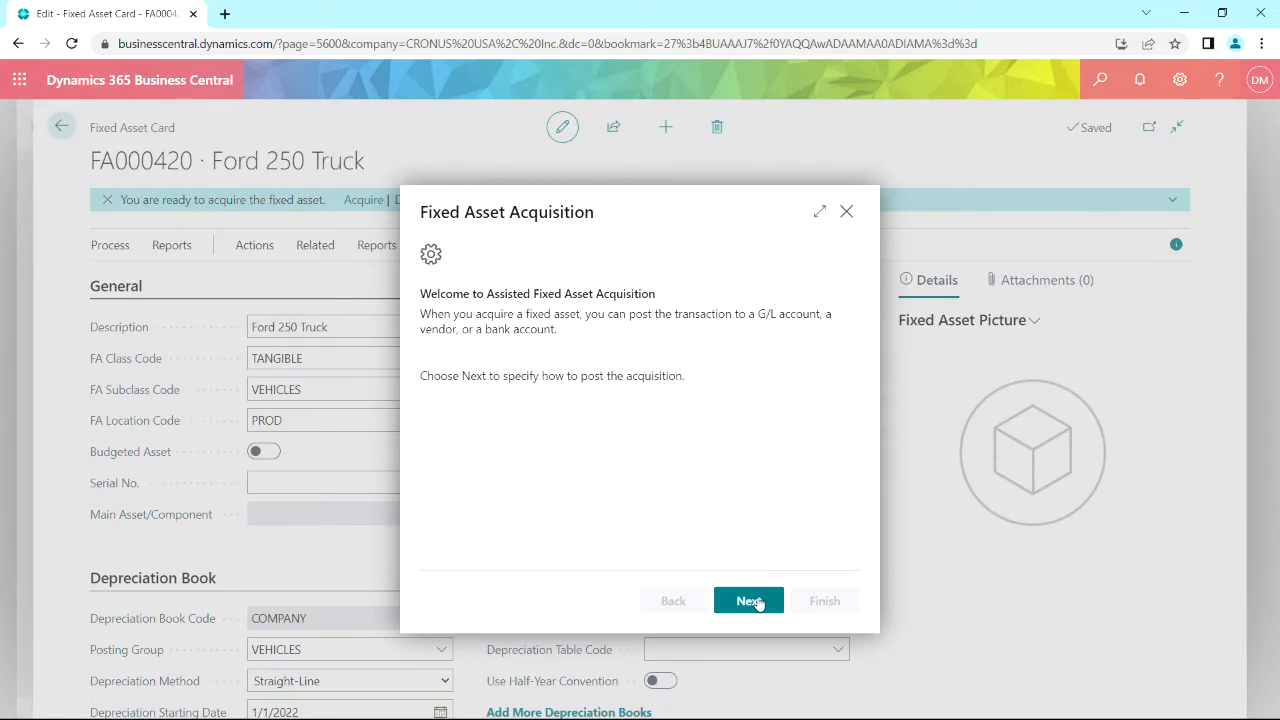
left_click(757, 601)
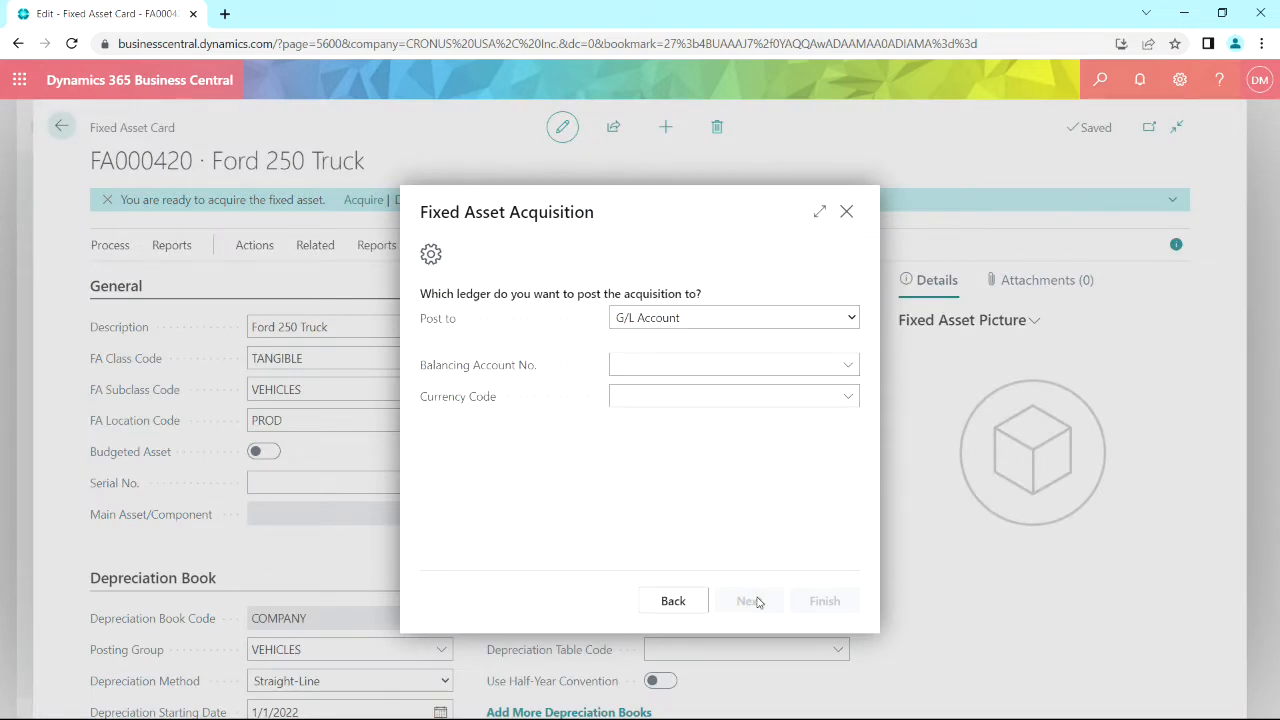
left_click(667, 362)
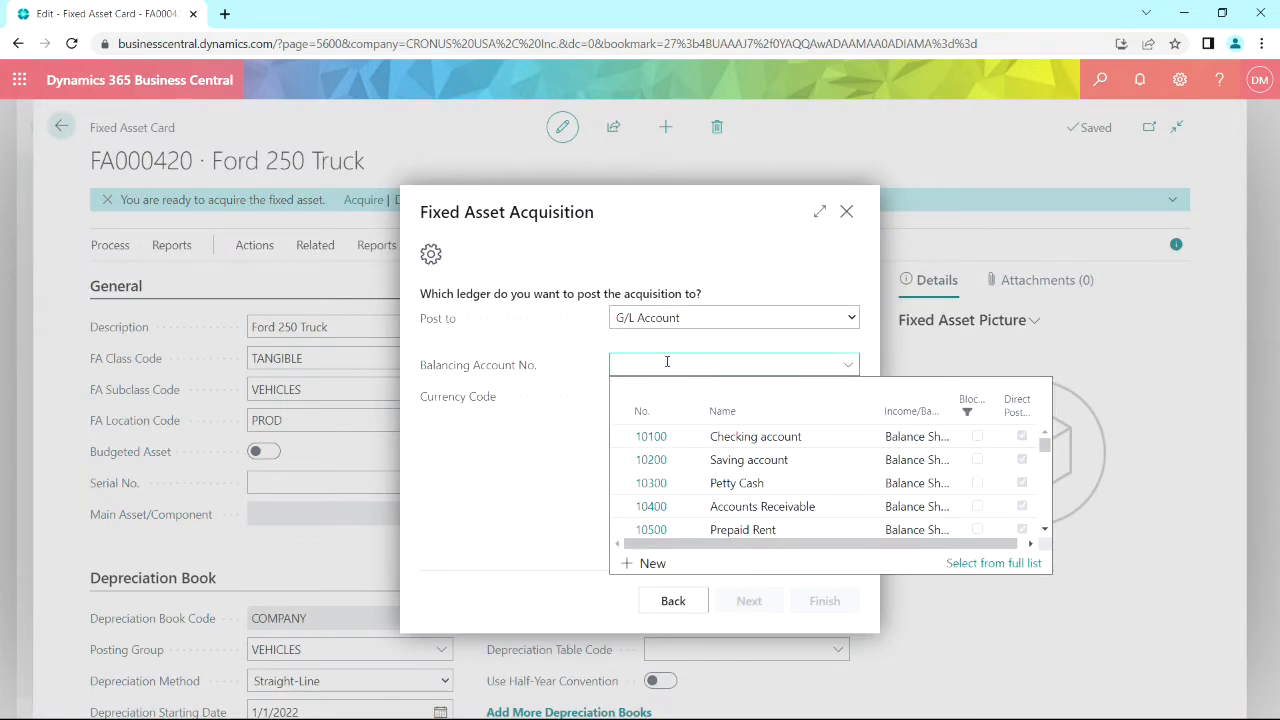
scroll(740, 470, "down", 1)
left_click(745, 494)
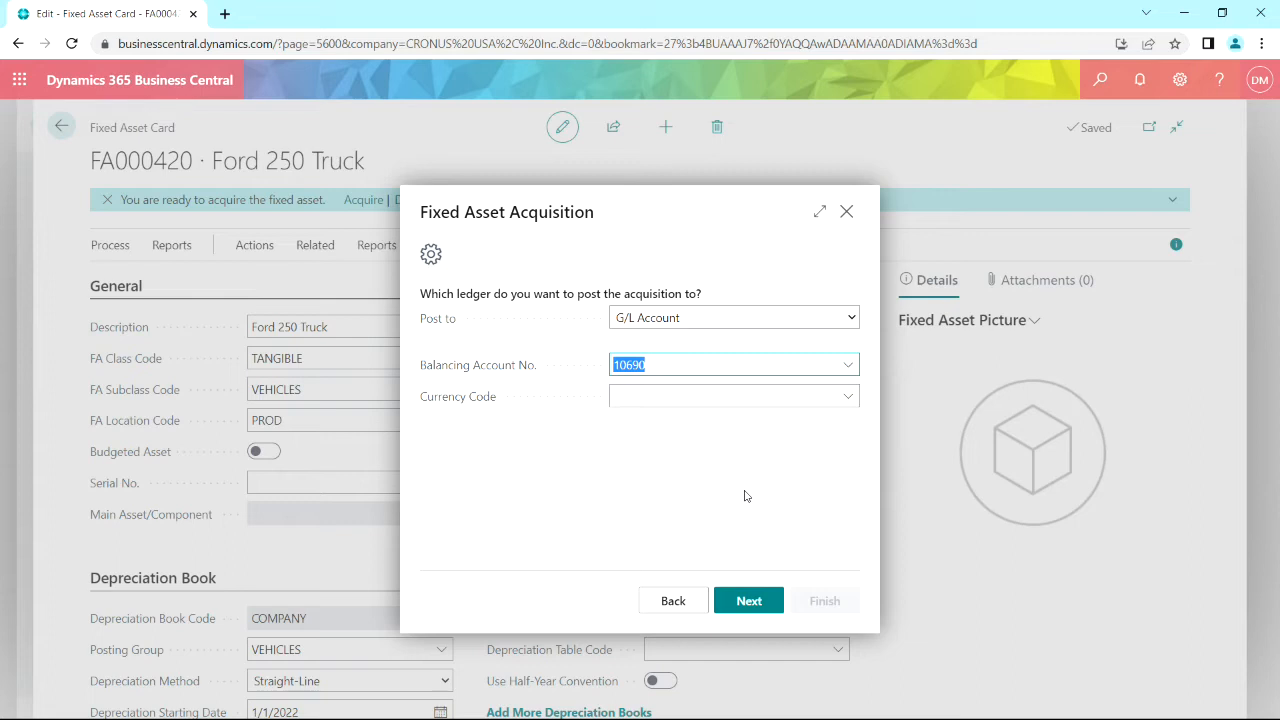
Complete the acquisition with a cost of 35,000 dated 1/1/2022 and post the lines from the fixed asset G/L journal.
left_click(840, 317)
type("3")
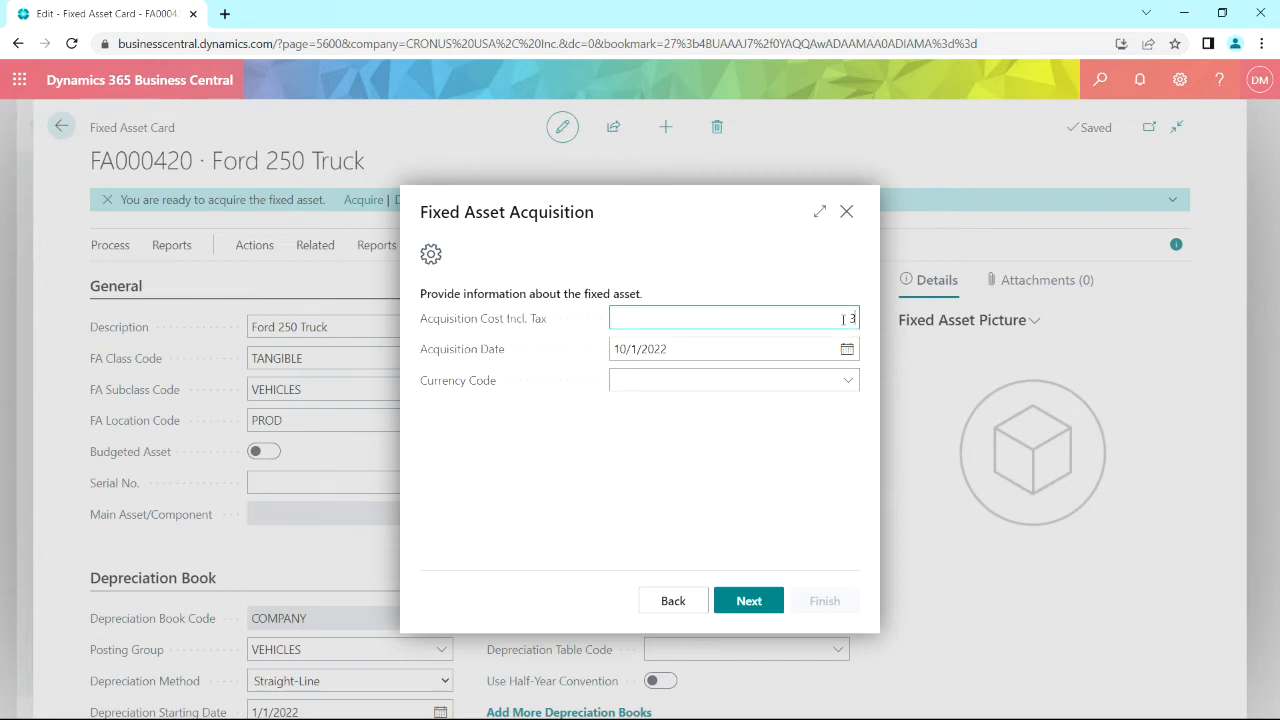
type("5,000")
key("Tab")
type("010")
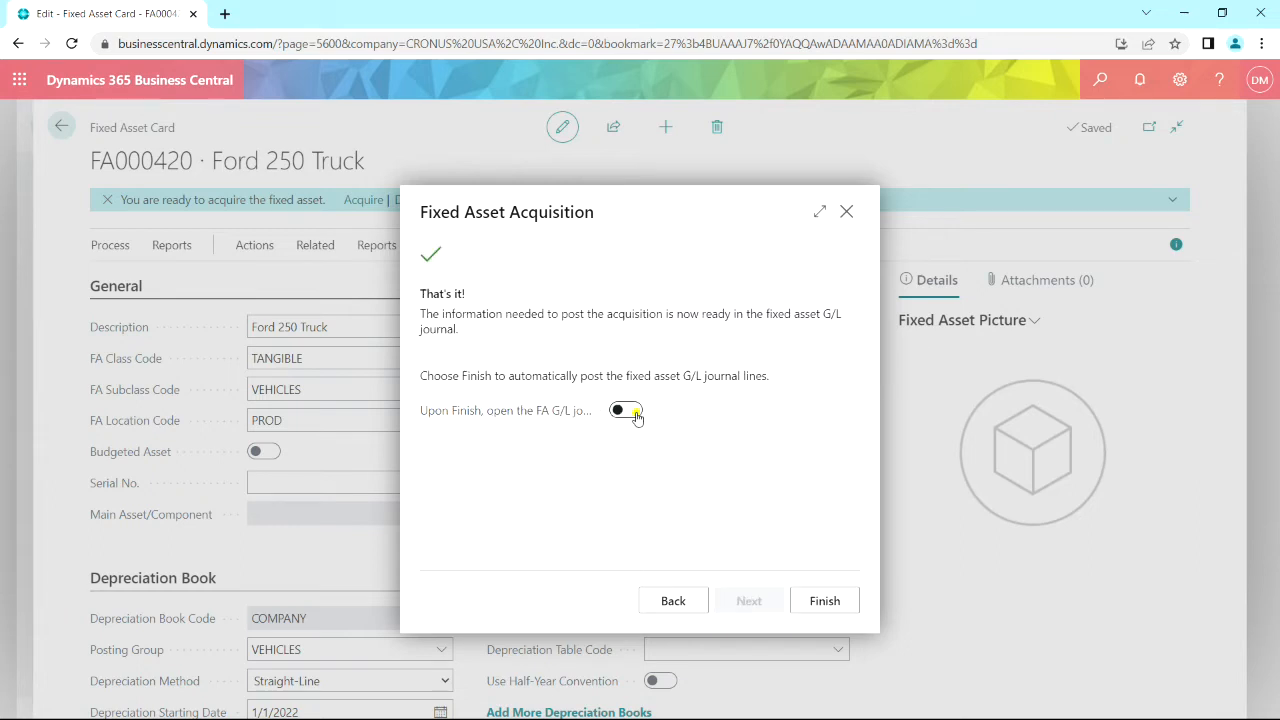
left_click(637, 418)
left_click(832, 602)
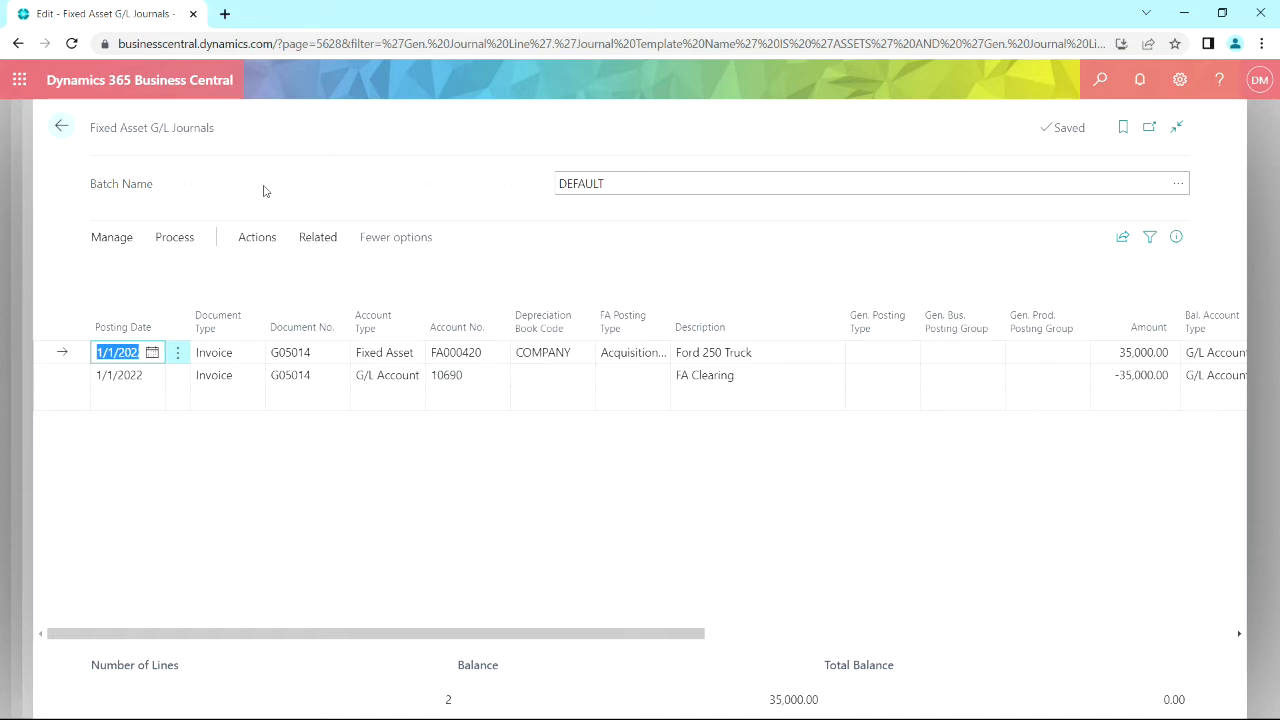
left_click(255, 243)
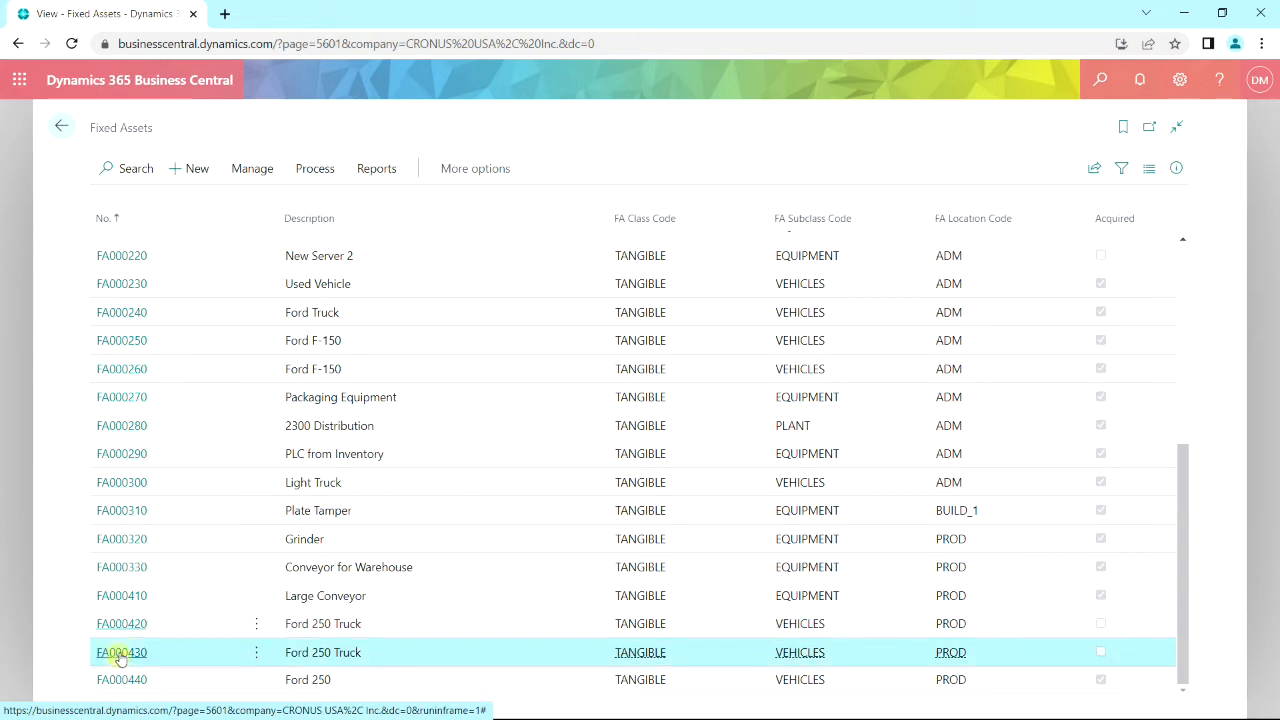
Set the depreciation starting date of asset FA000430 to 1/1/2022 and its number of depreciation years to 3.
left_click(120, 654)
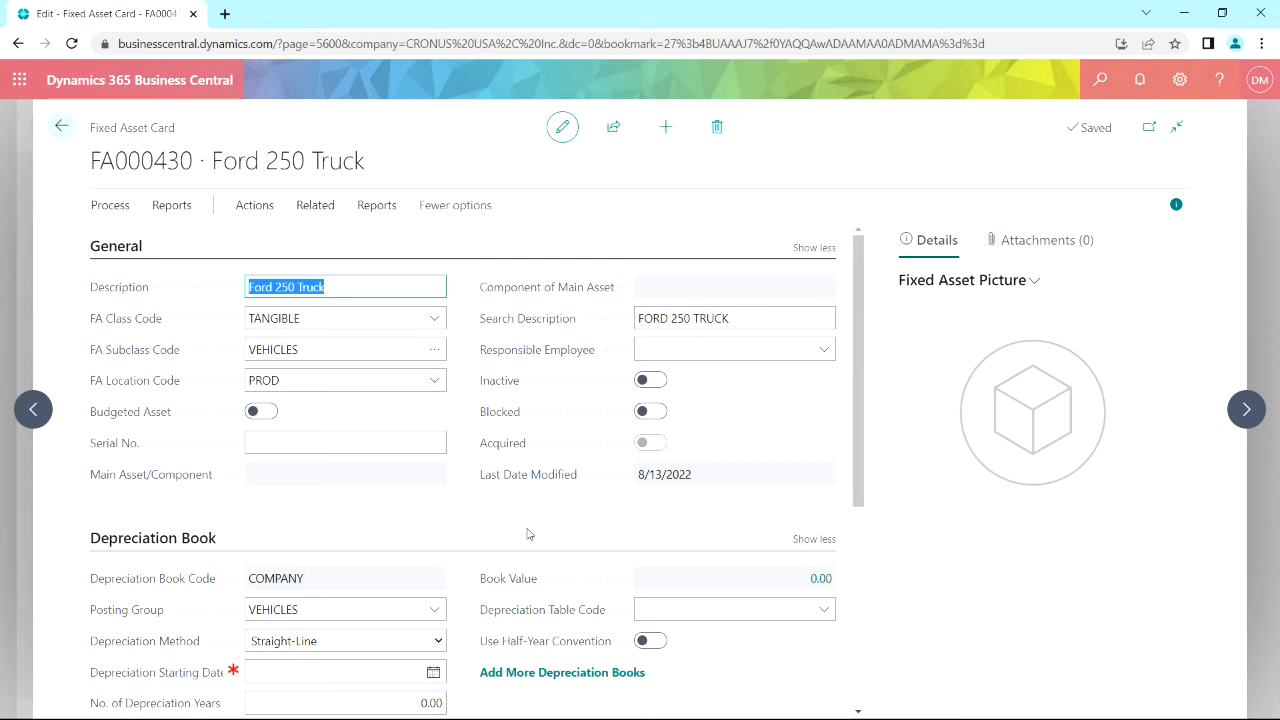
scroll(528, 534, "down", 2)
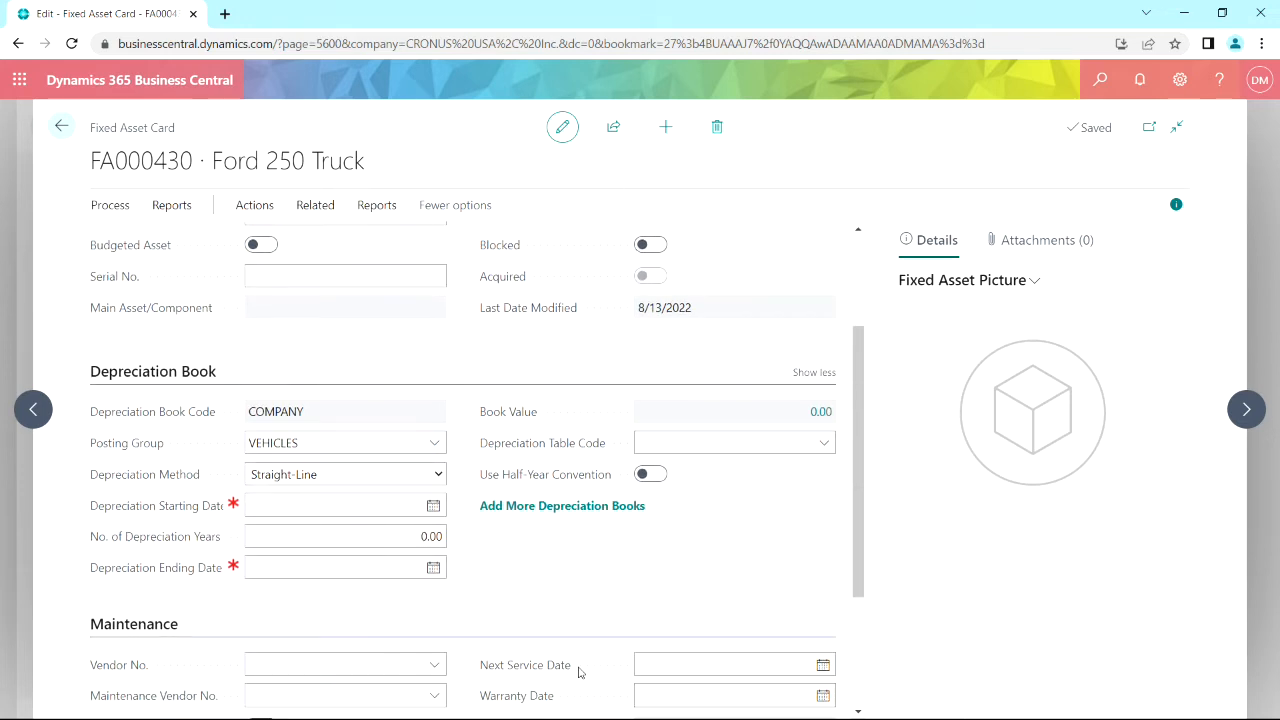
left_click(265, 493)
left_click(265, 501)
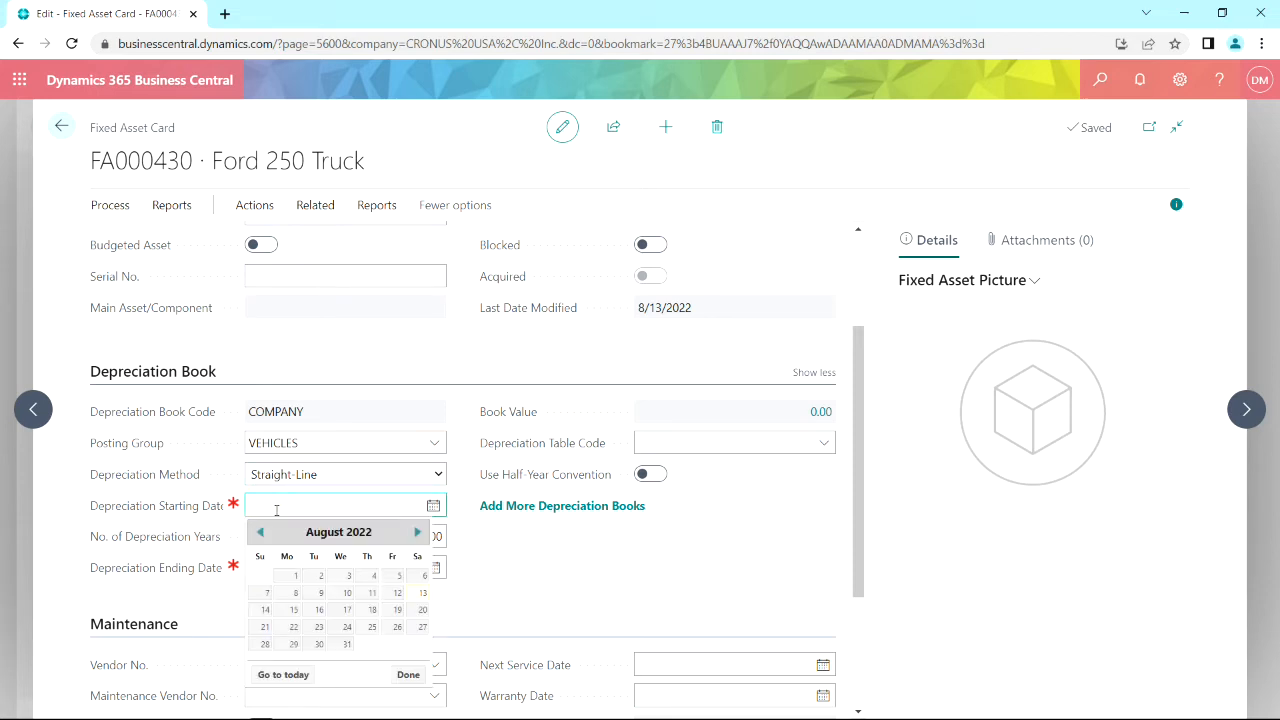
type("1/1/2022")
key("Tab")
type("3")
key("Tab")
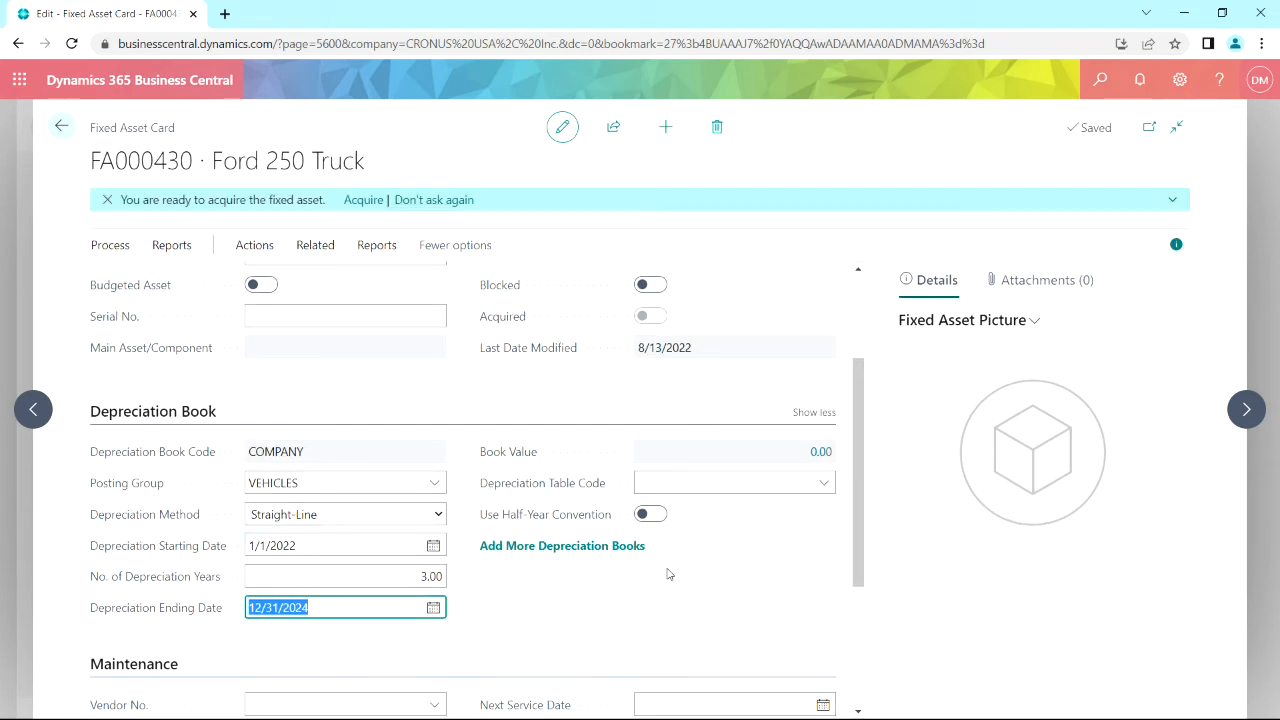
Start the acquisition of asset FA000430 against a G/L account, with FA Clearing (10690) as balancing account.
left_click(368, 202)
left_click(687, 367)
scroll(757, 495, "down", 2)
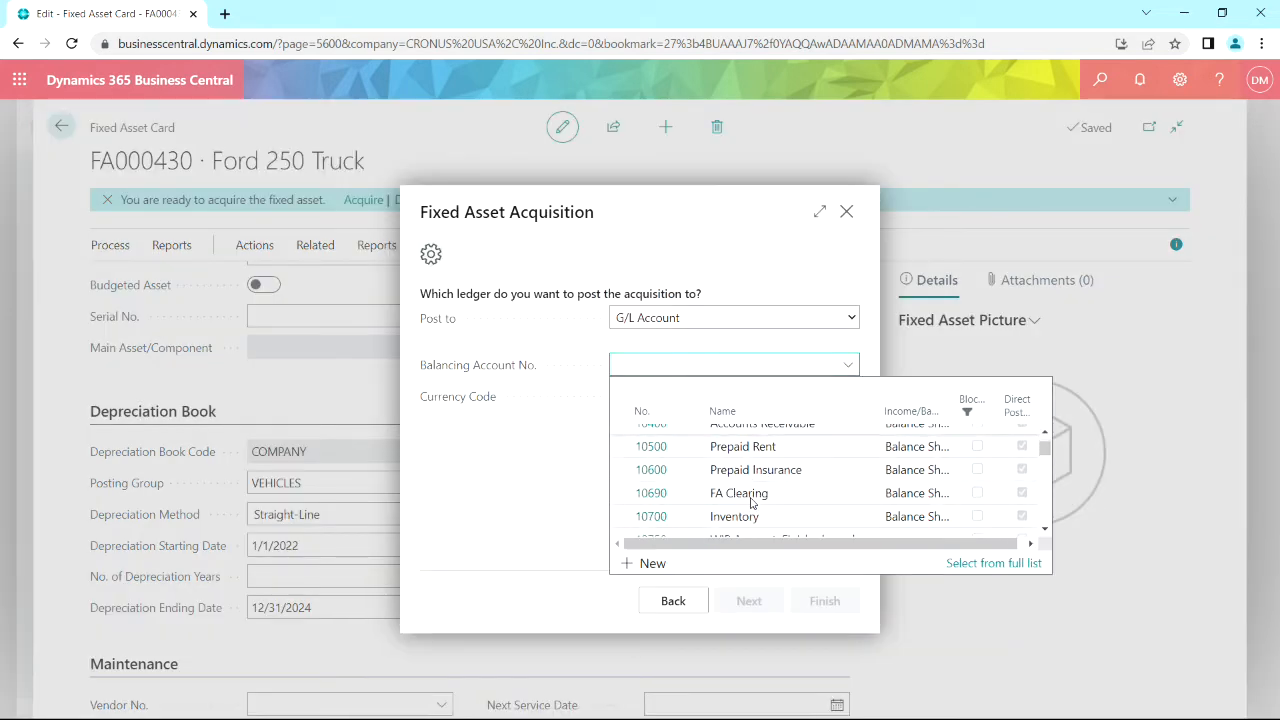
left_click(752, 495)
left_click(754, 602)
Complete asset FA000430's acquisition with a cost of 45,000 dated 1/1/2022 and post the lines from the fixed asset G/L journal.
left_click(822, 317)
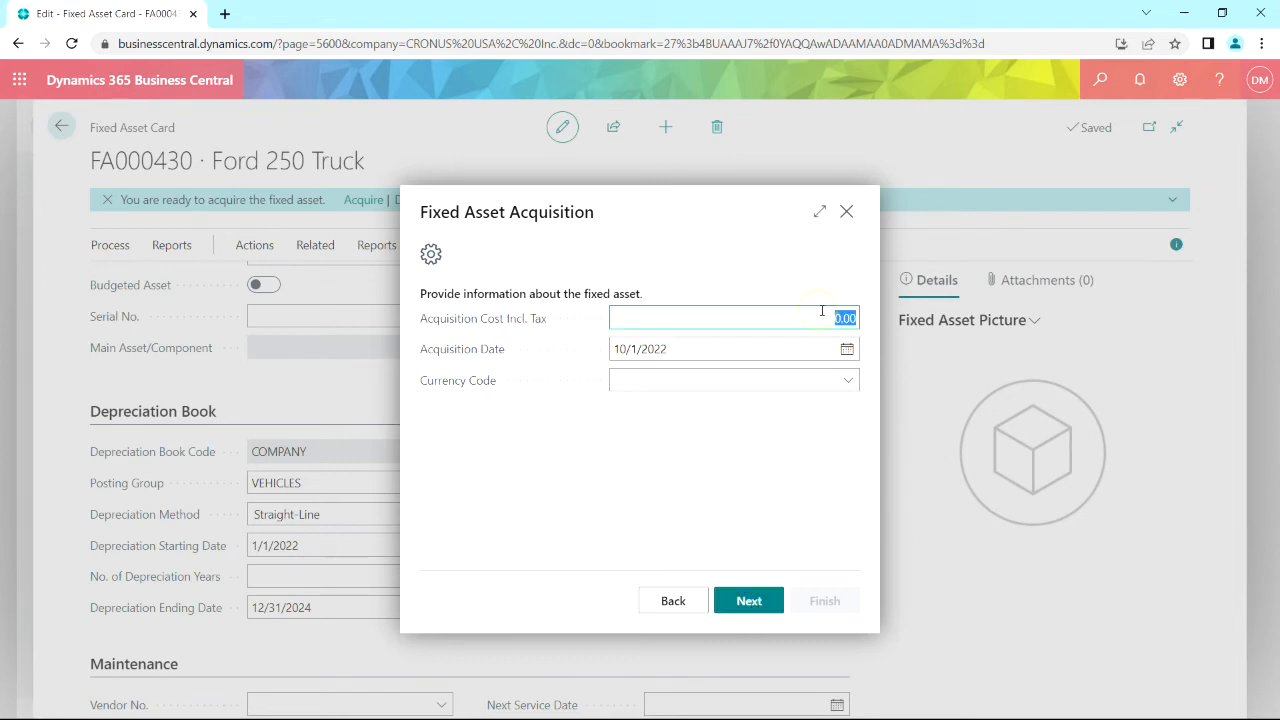
type("4500")
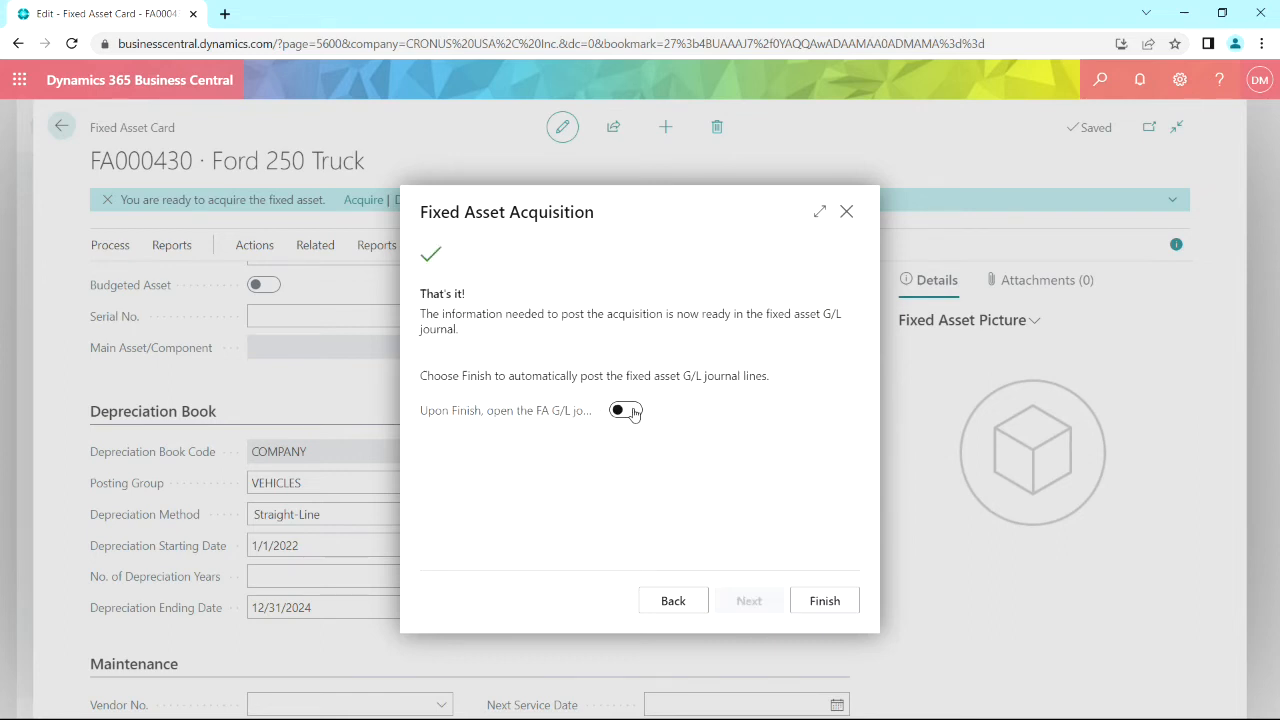
left_click(633, 412)
left_click(826, 601)
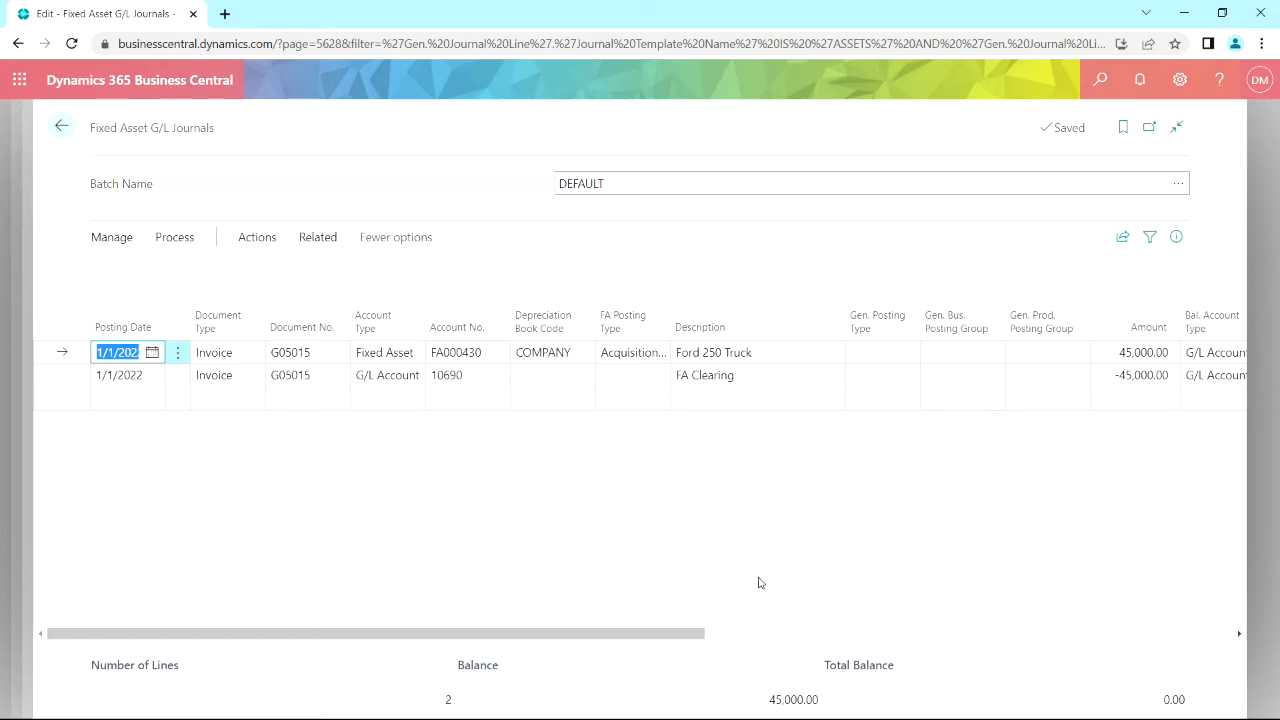
left_click(242, 240)
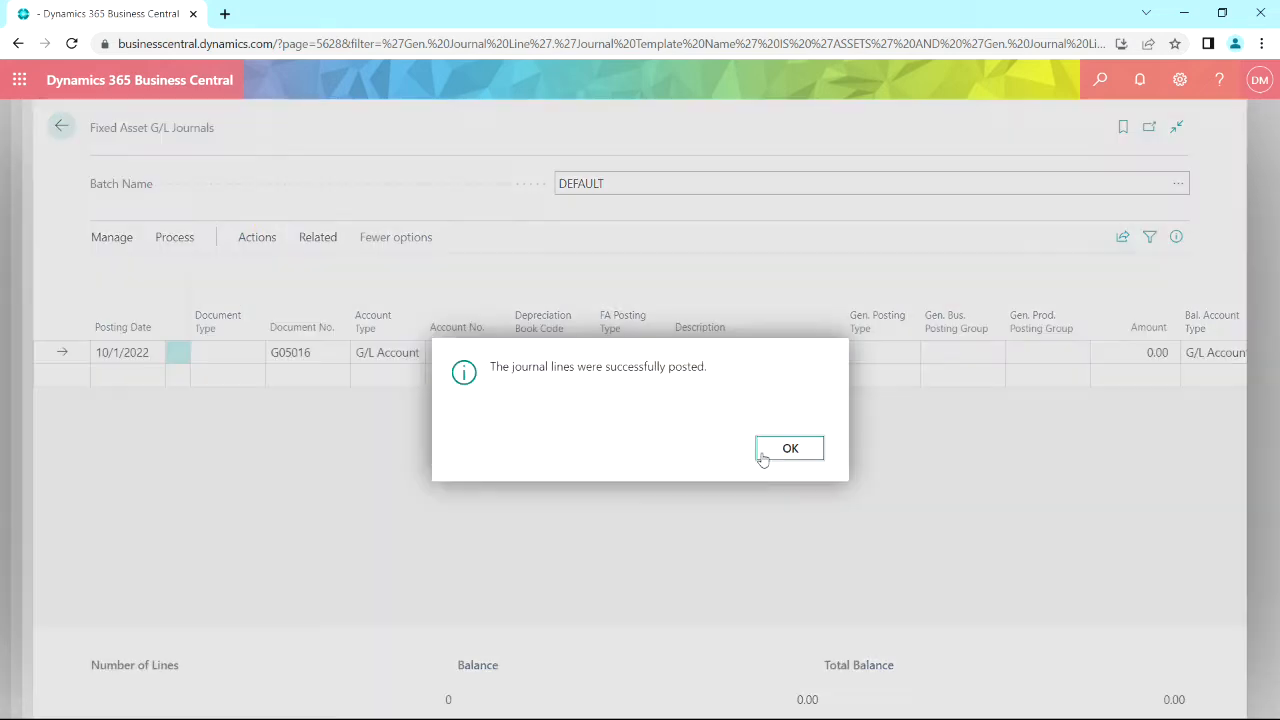
left_click(786, 452)
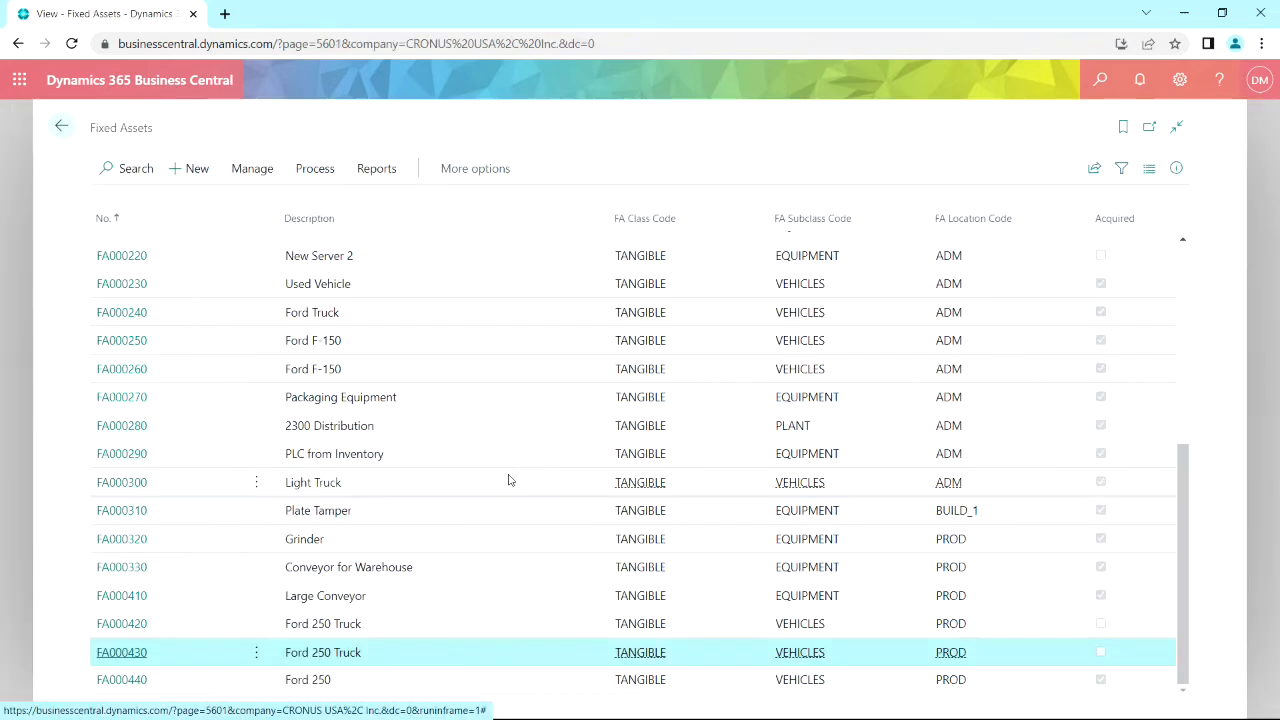
From asset FA000440, calculate COMPANY book depreciation dated 1/31/2022 with document number JAN 2022, and post the created journal lines.
left_click(129, 680)
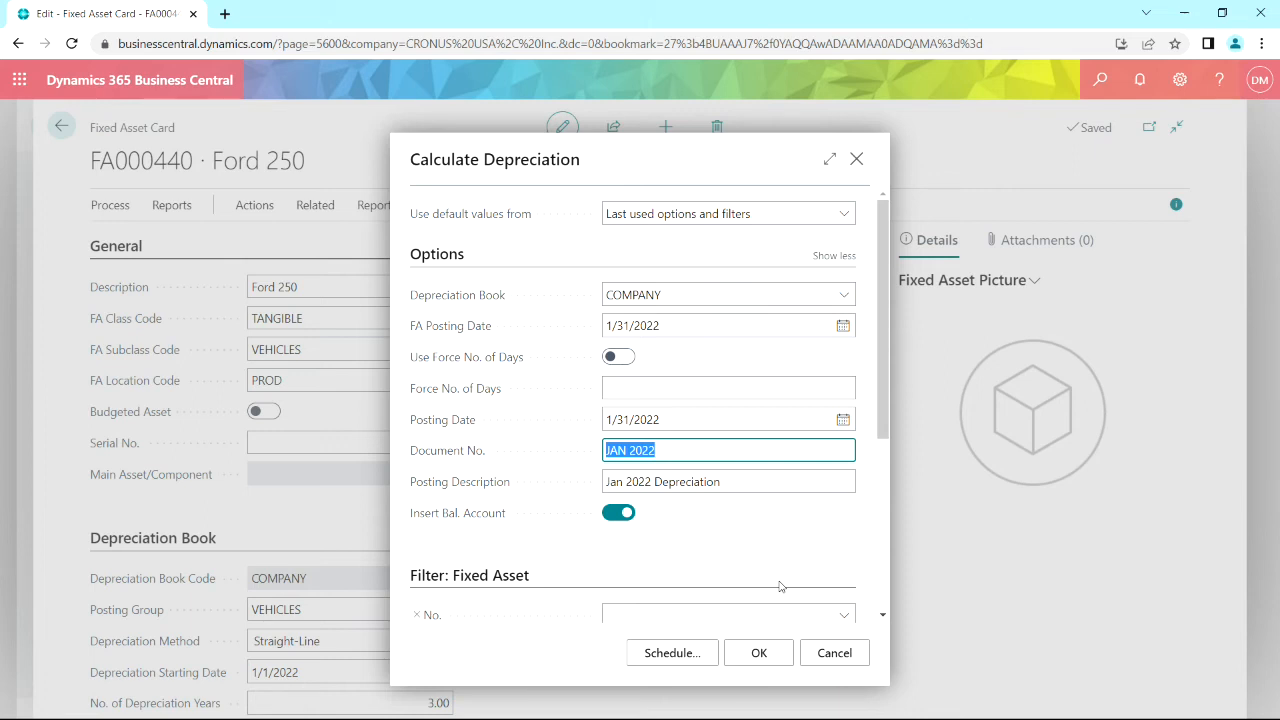
left_click(759, 652)
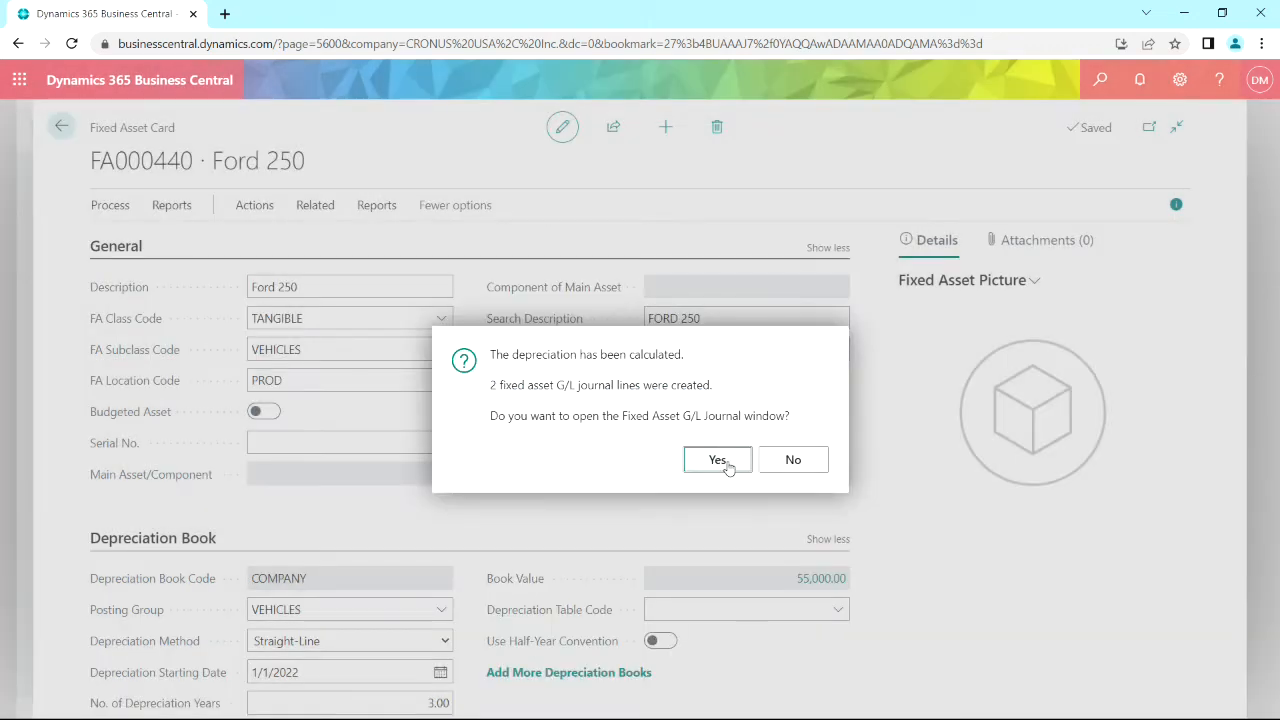
left_click(720, 462)
left_click(754, 524)
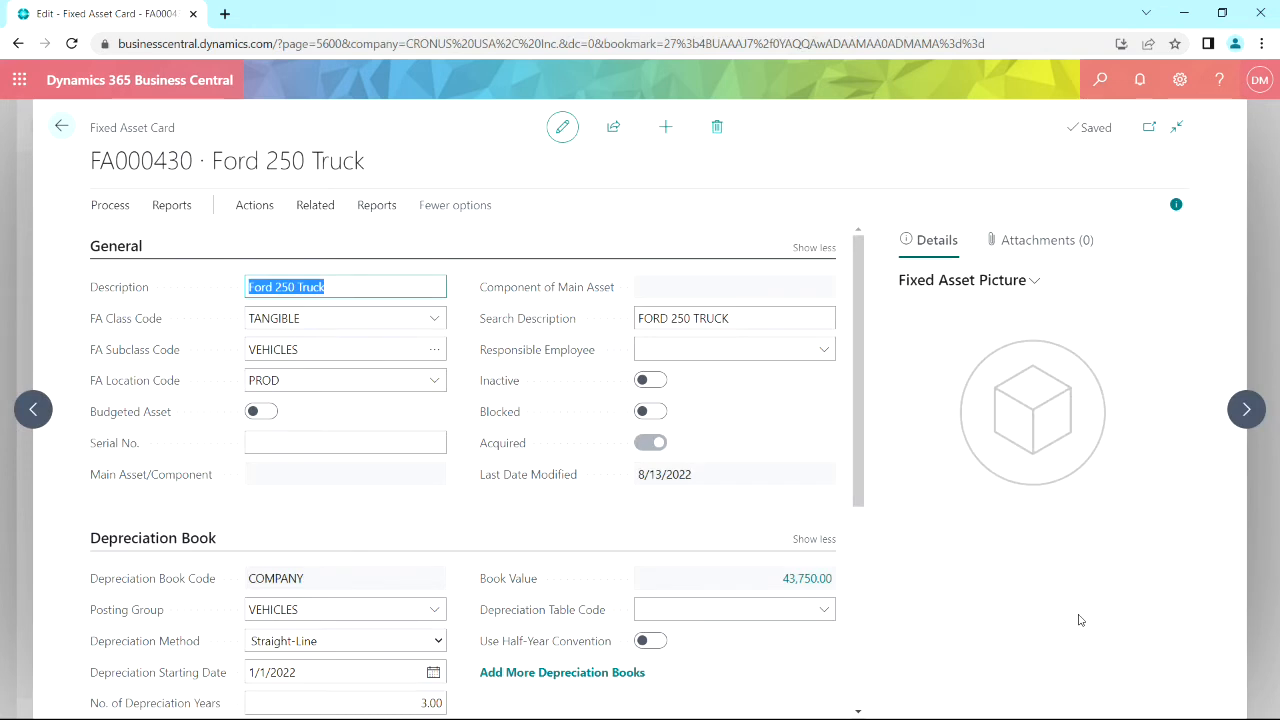
Examine the ledger entries of asset FA000430.
left_click(315, 205)
left_click(443, 241)
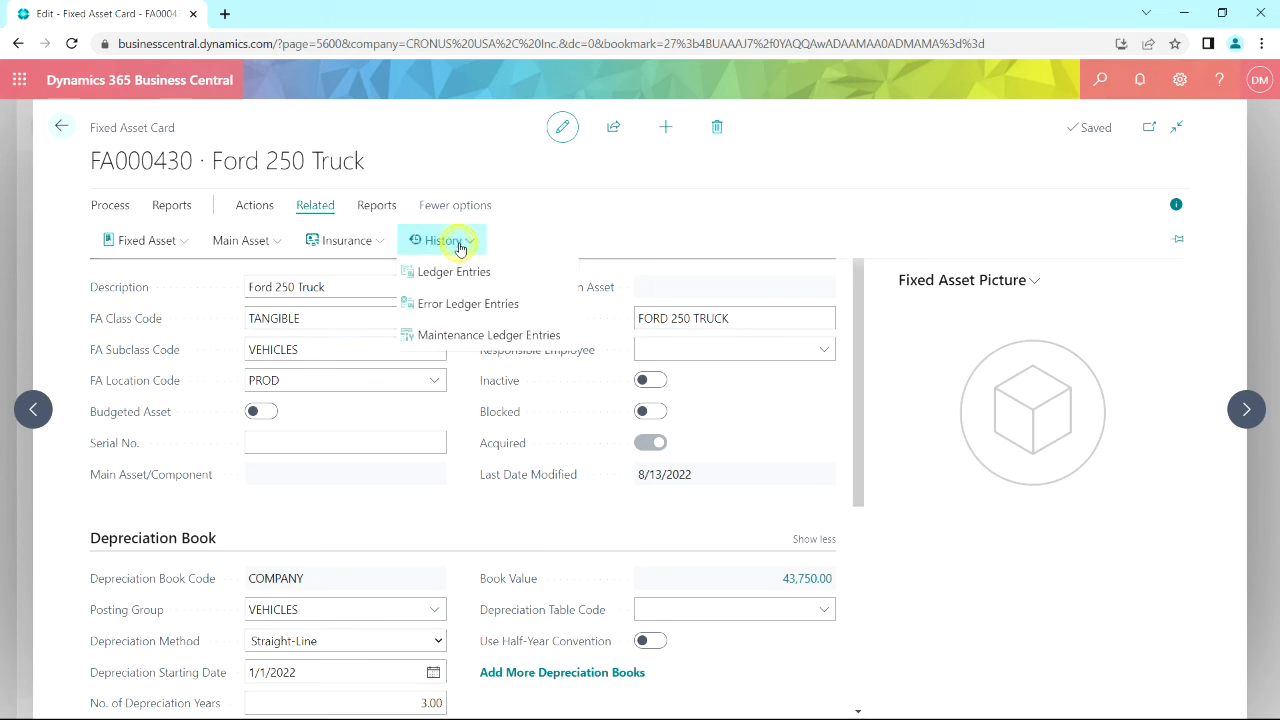
left_click(464, 273)
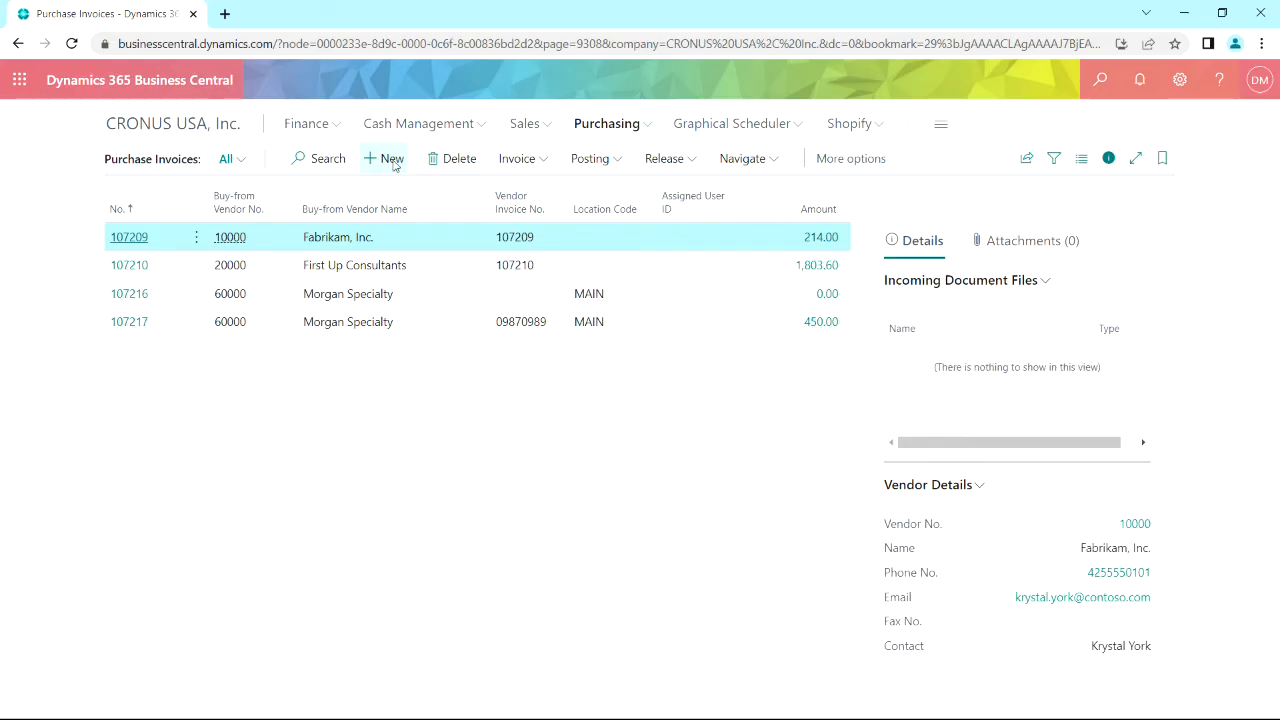
Create a purchase invoice for Morgan Specialty with vendor invoice number 987780978 and set its first line's type to Fixed Asset.
left_click(390, 160)
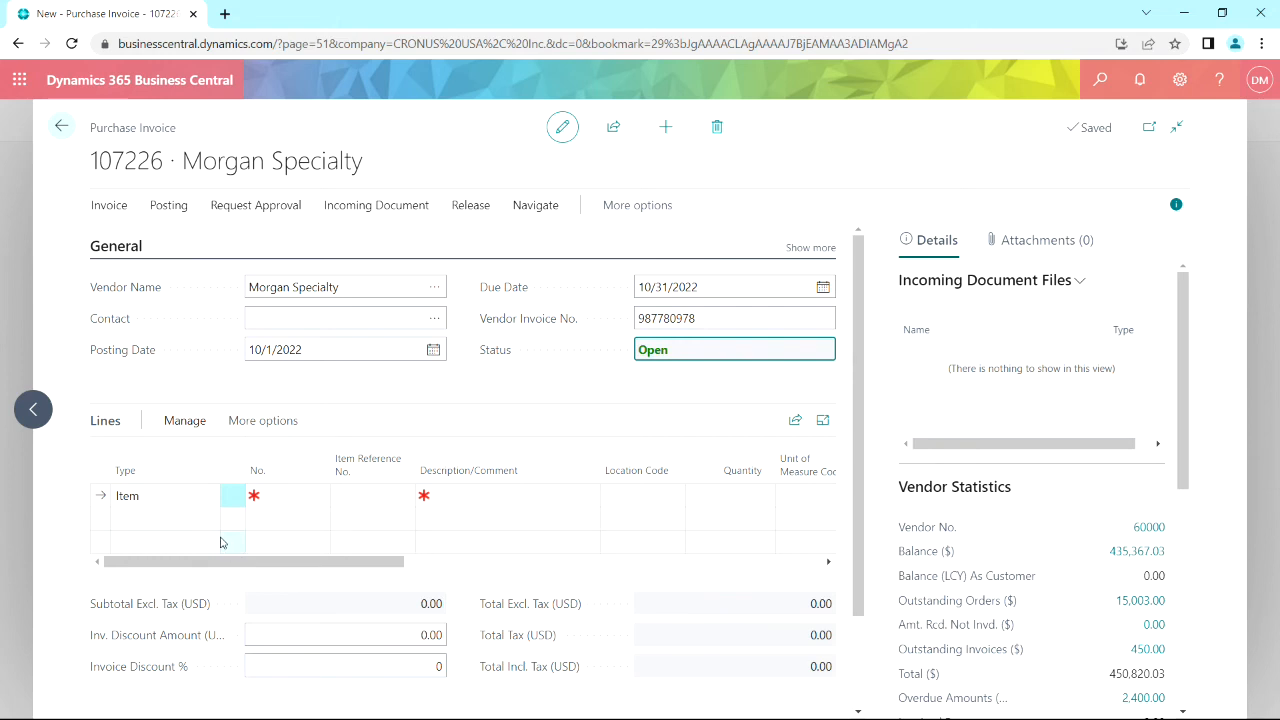
left_click(189, 494)
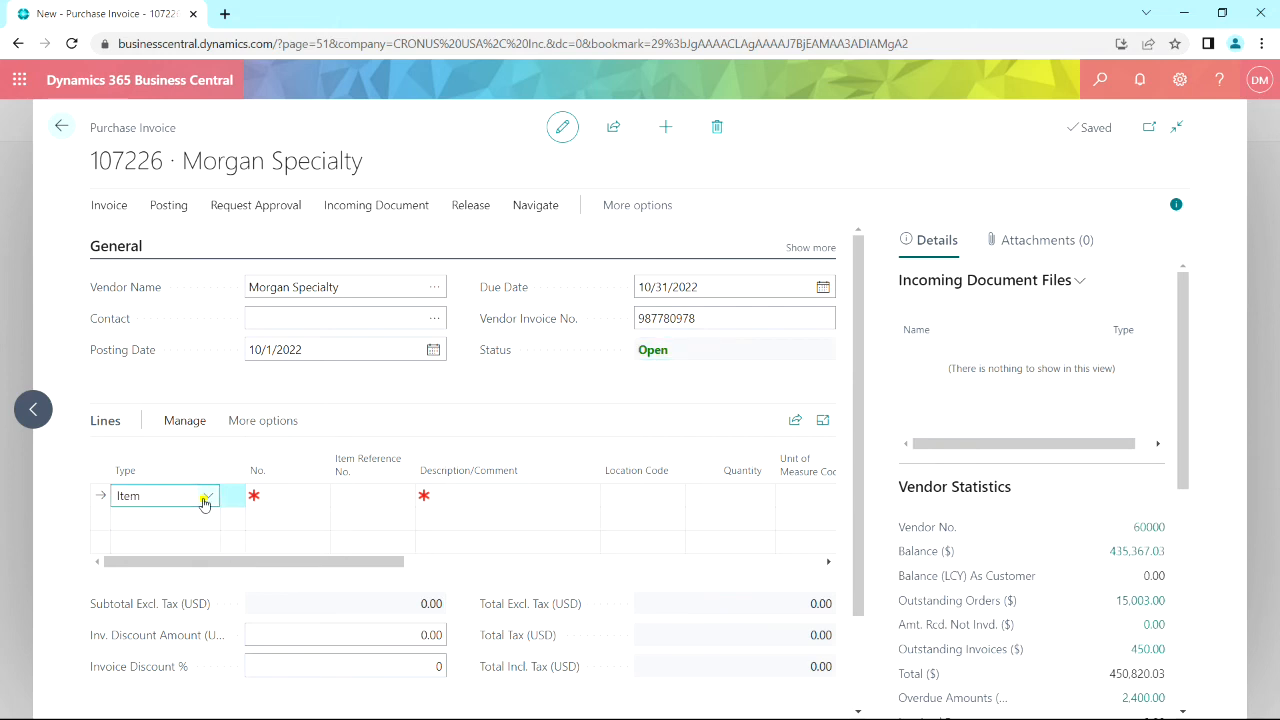
left_click(206, 500)
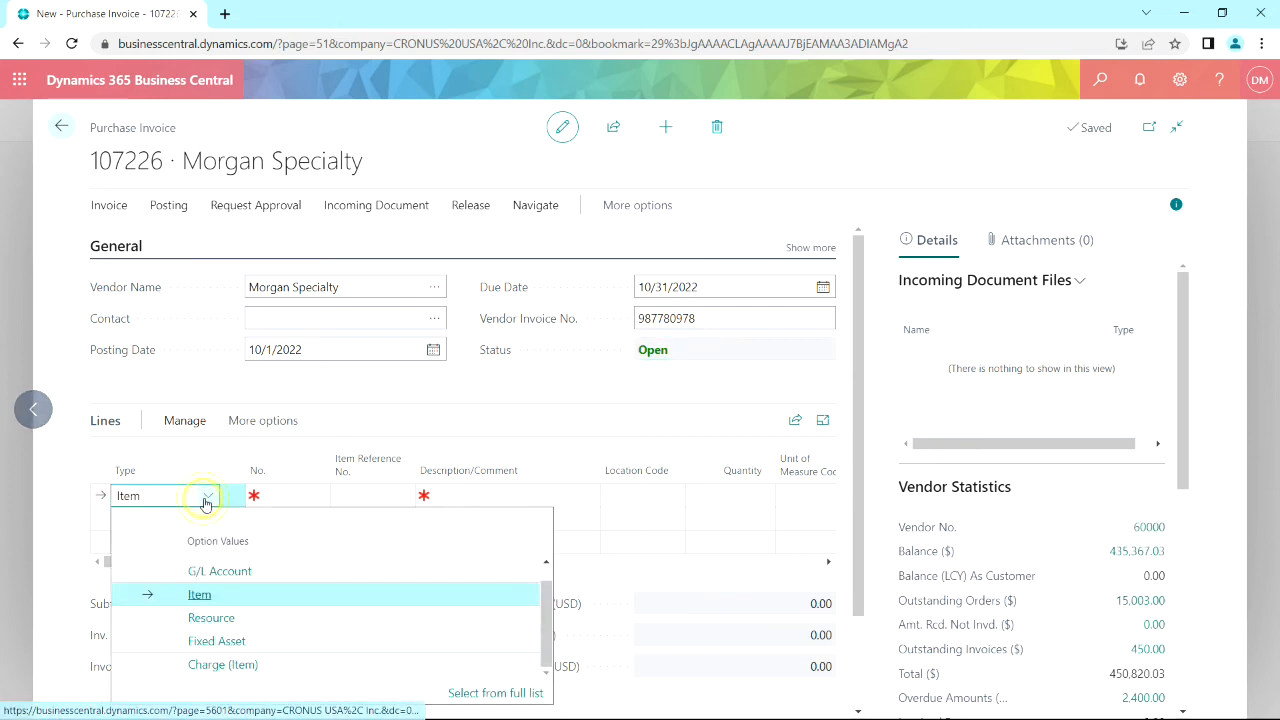
left_click(218, 641)
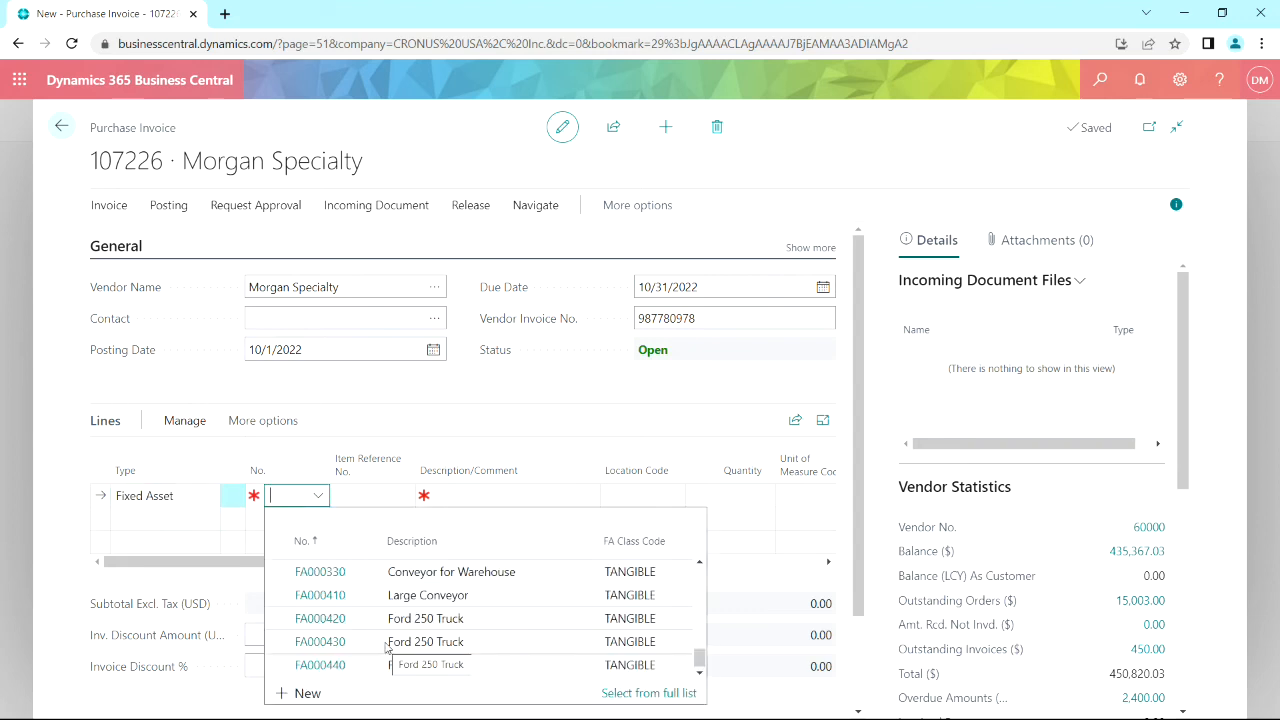
Select asset FA000430 on the invoice line with quantity 1 and a direct unit cost of 2,000.
left_click(313, 645)
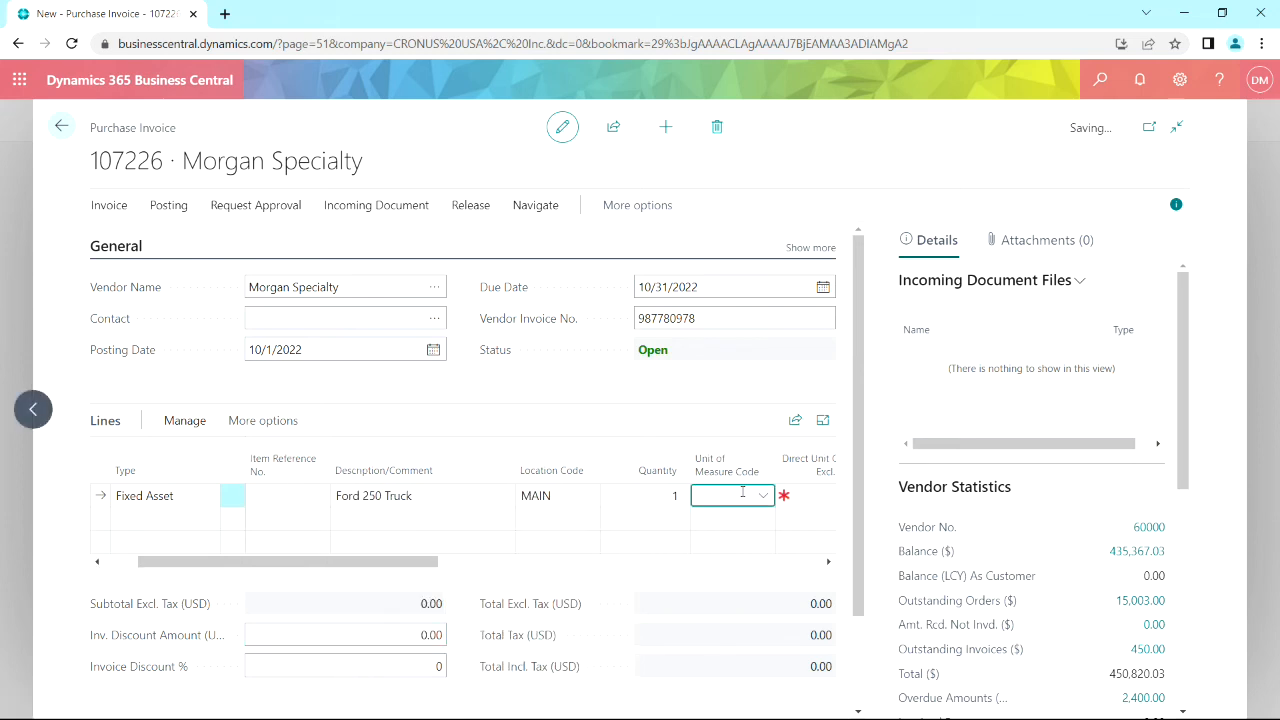
key("Tab")
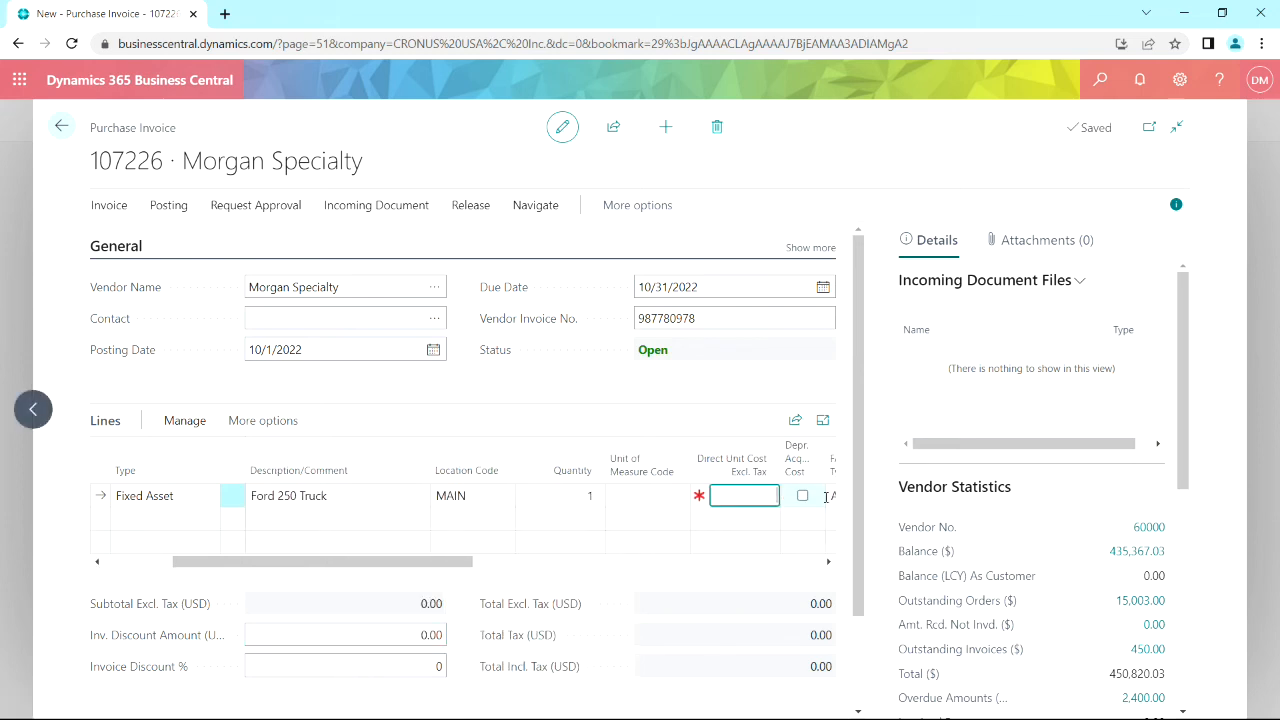
type("2000")
key("Tab")
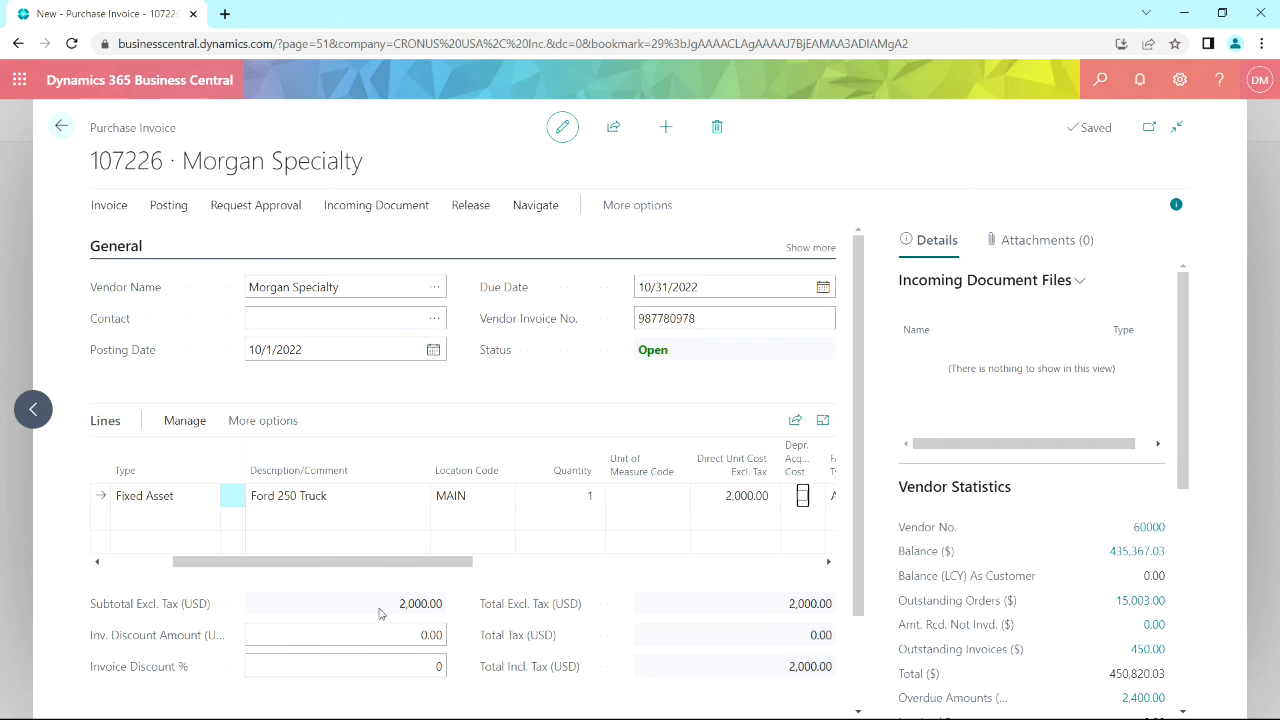
Set the FA posting type of the Ford 250 Truck invoice line to Maintenance.
left_click_drag(417, 565, 472, 565)
left_click(677, 492)
left_click(704, 500)
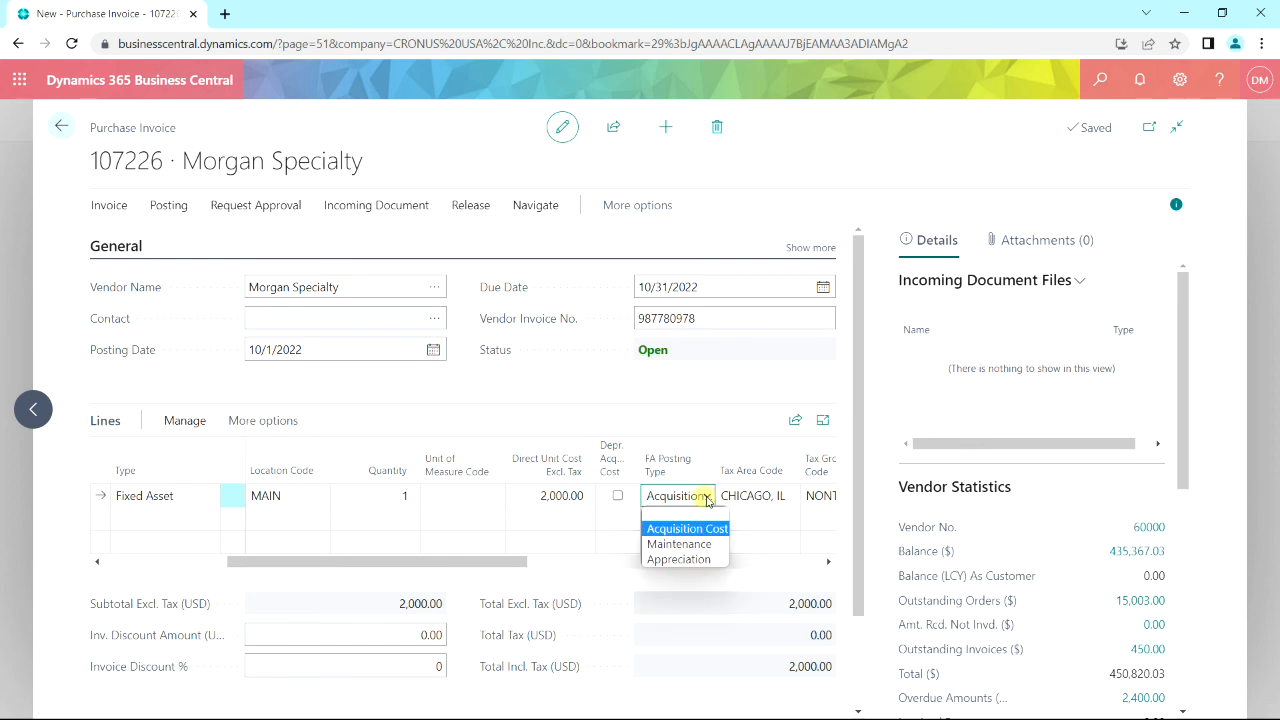
left_click(688, 545)
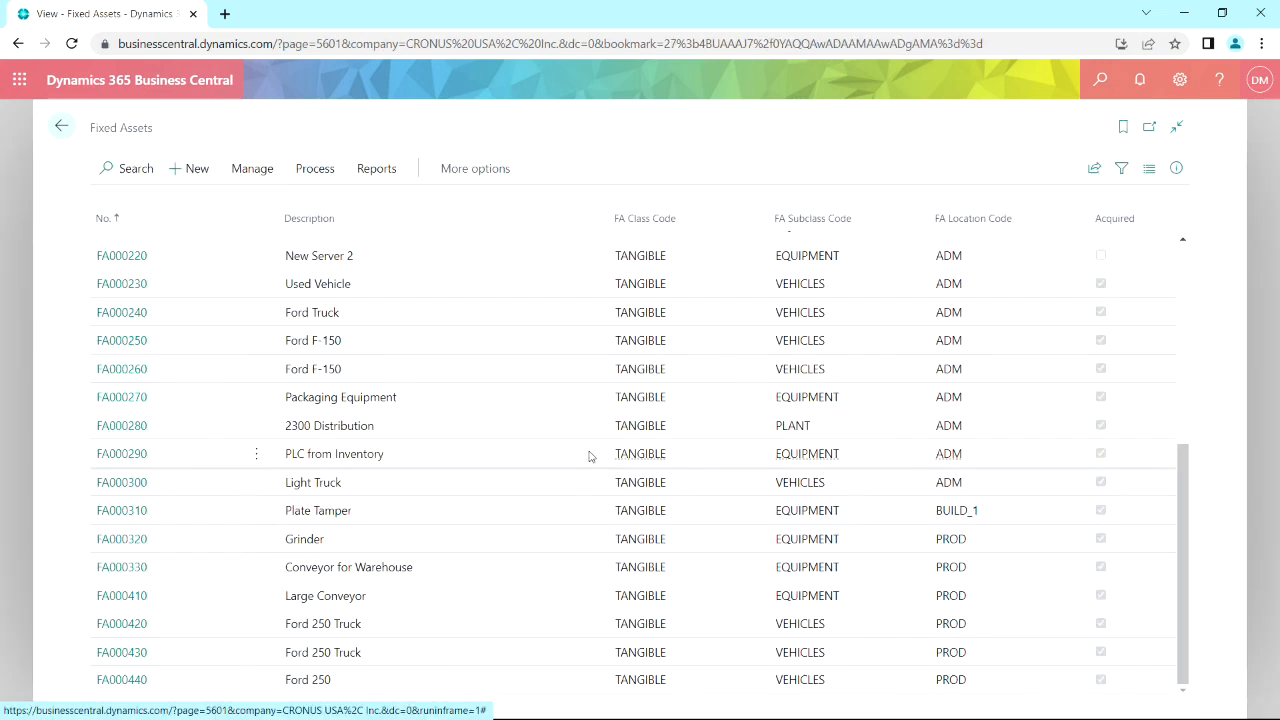
Open the fixed asset card of FA000430.
left_click(121, 652)
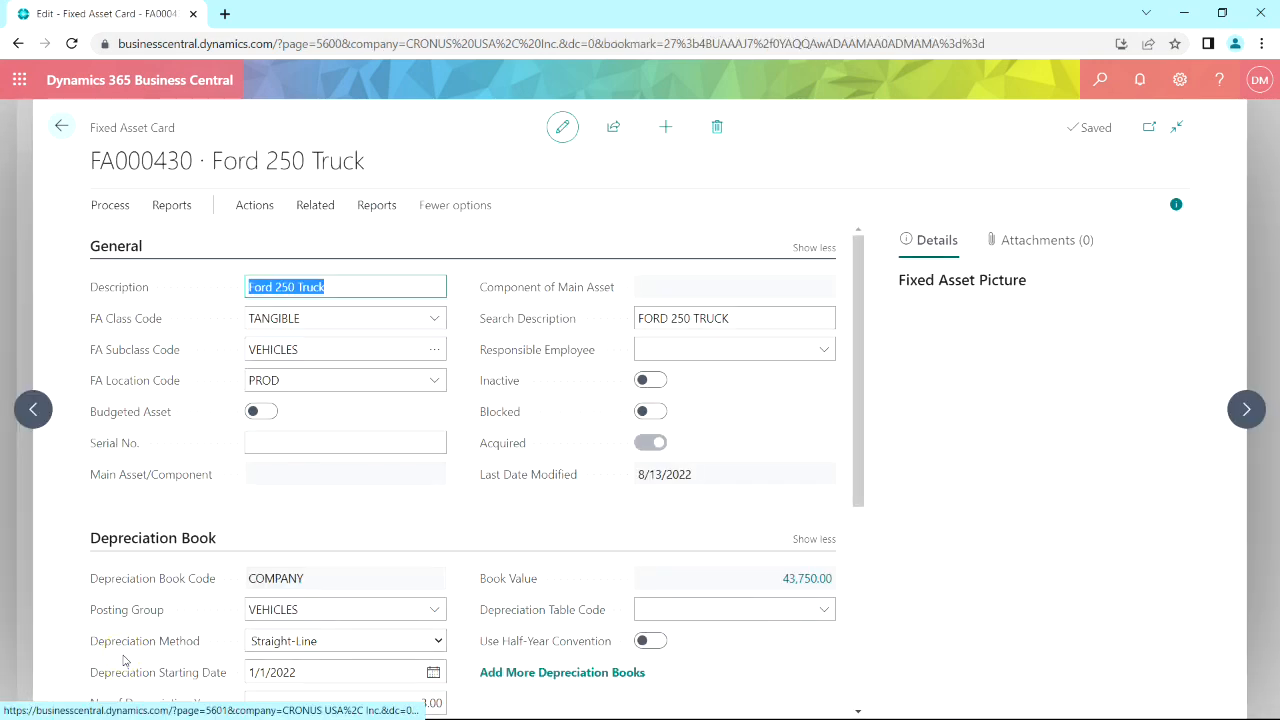